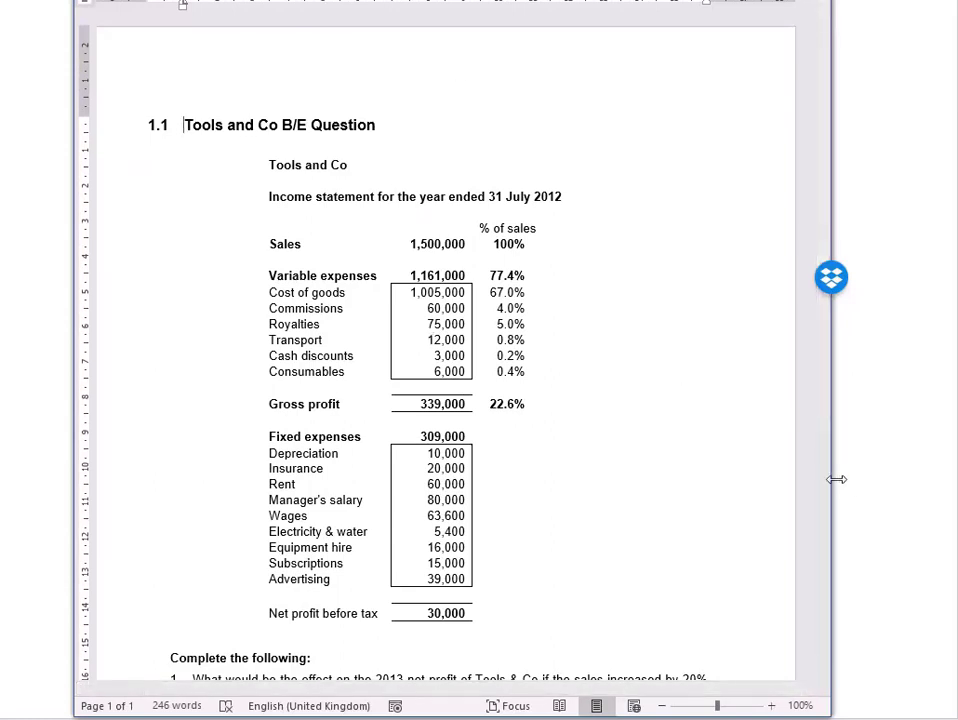
# - Widen the document window and bring the questions below the Tools and Co income statement into view
pyautogui.moveTo(835, 480); pyautogui.dragTo(923, 476)
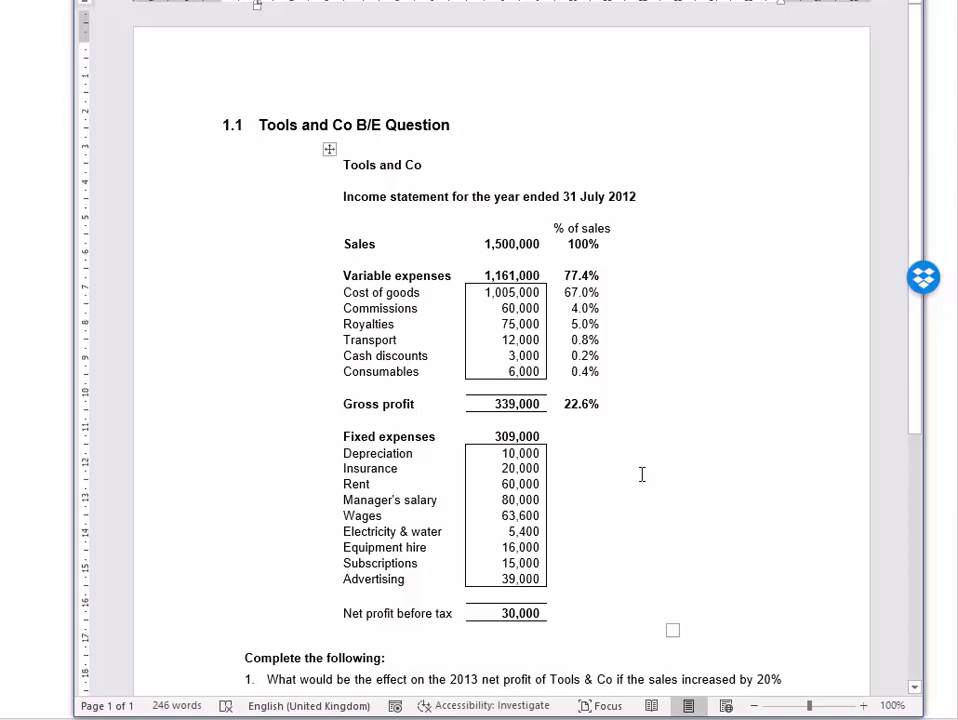
pyautogui.scroll(-3, 638, 478)
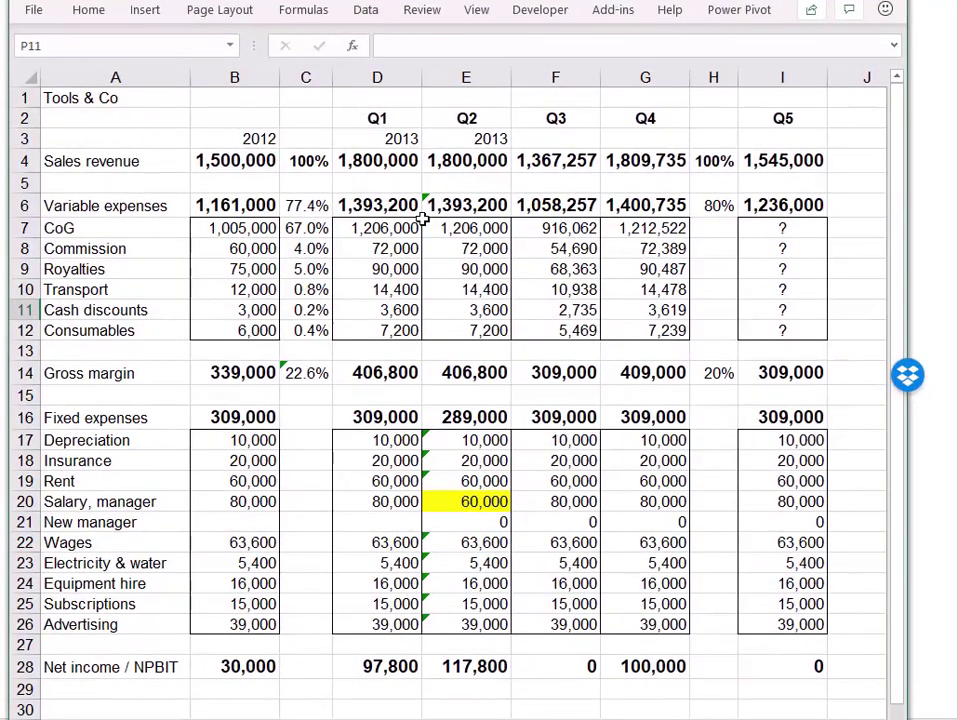
# - Switch to the Excel workbook and examine the 2012 income statement figures and their percentages of sales
pyautogui.moveTo(256, 141); pyautogui.dragTo(232, 662)
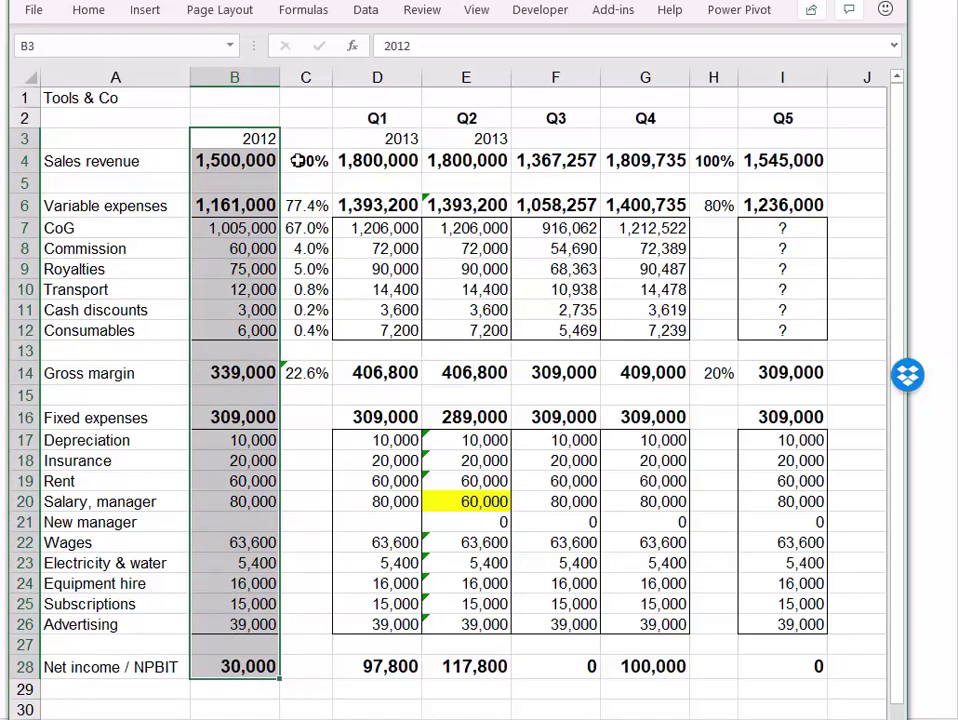
pyautogui.moveTo(309, 160); pyautogui.dragTo(297, 372)
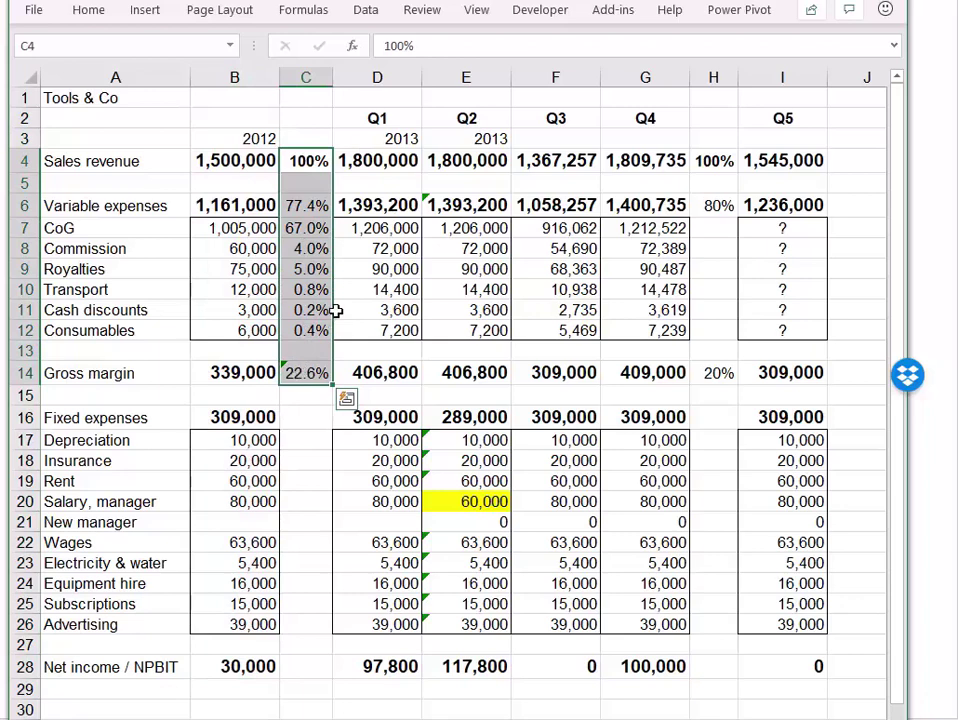
pyautogui.click(238, 163)
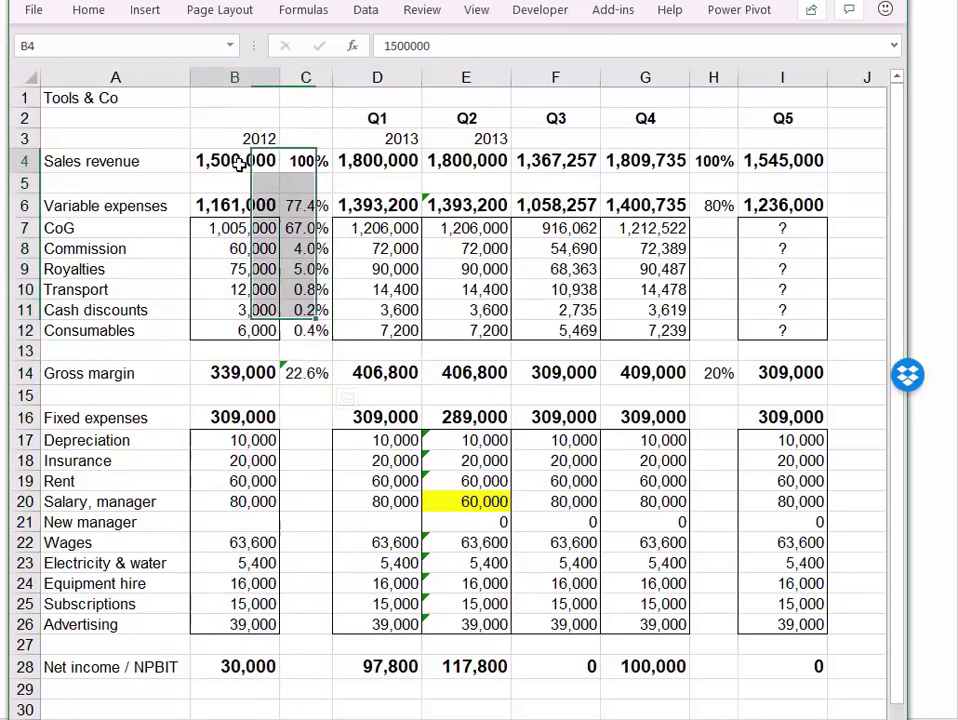
# - Examine Q1's sales and net income, comparing its sales and variable expenses with the 2012 figures and ratio
pyautogui.click(347, 158)
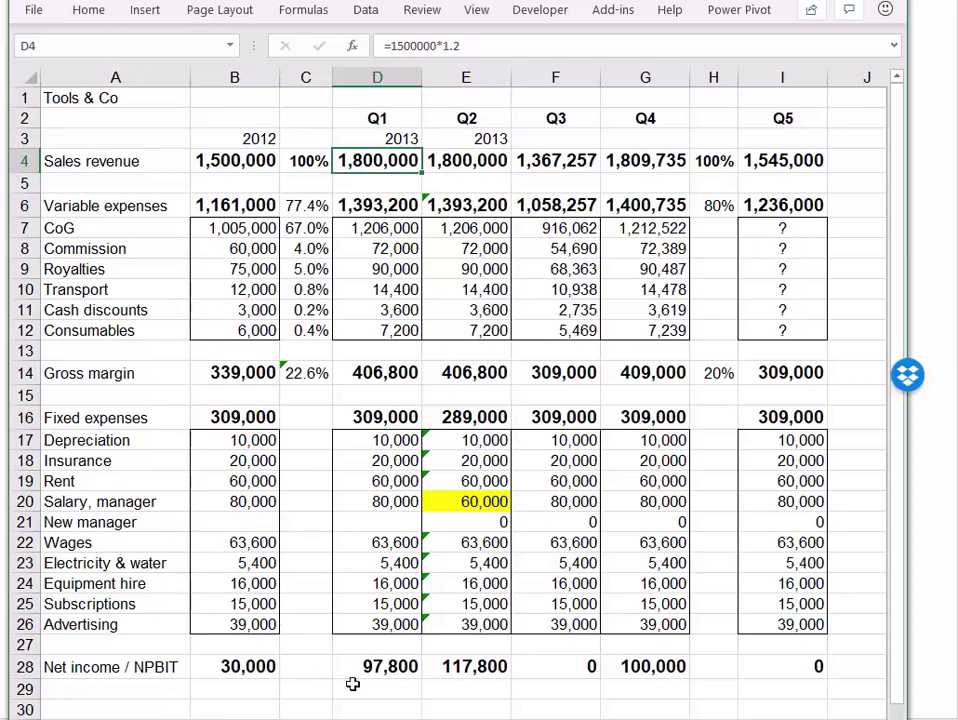
pyautogui.click(391, 667)
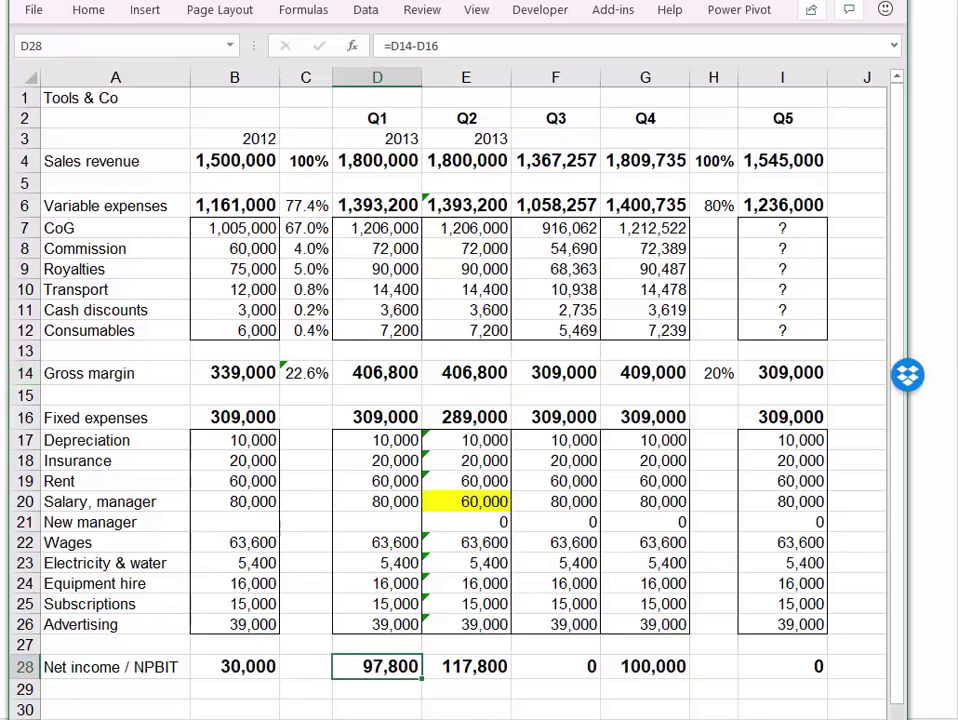
pyautogui.click(311, 205)
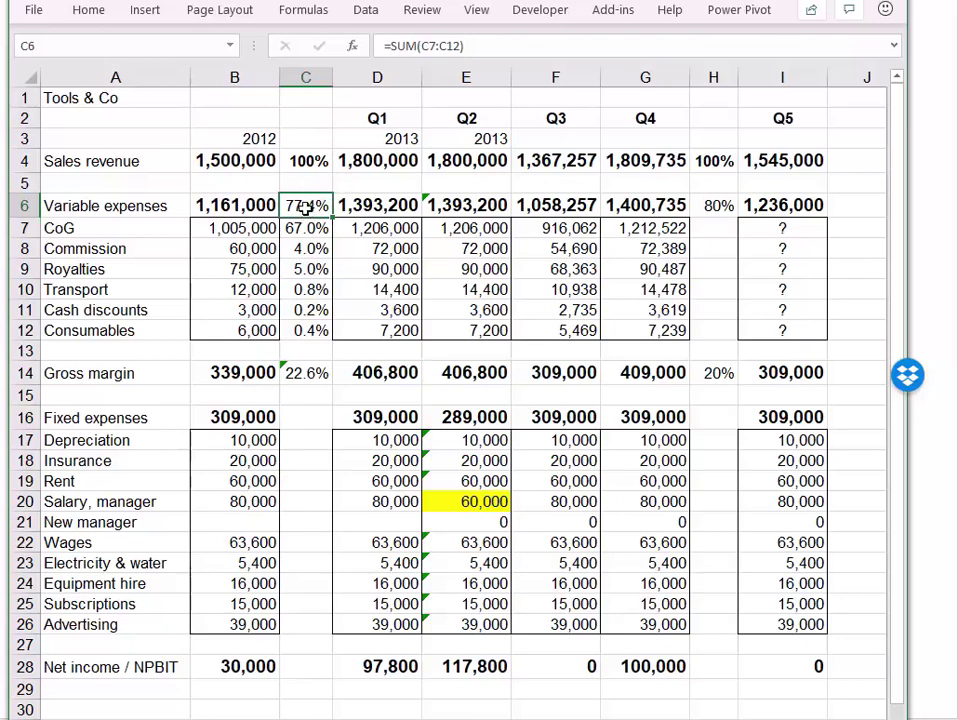
pyautogui.moveTo(265, 157); pyautogui.dragTo(366, 167)
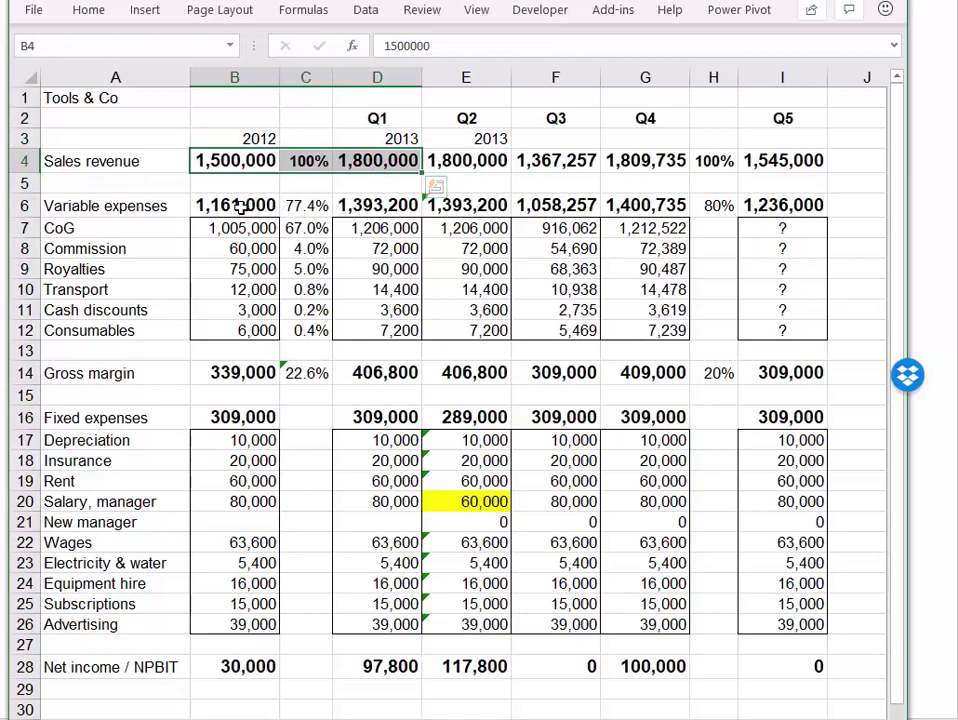
pyautogui.moveTo(240, 207); pyautogui.dragTo(385, 206)
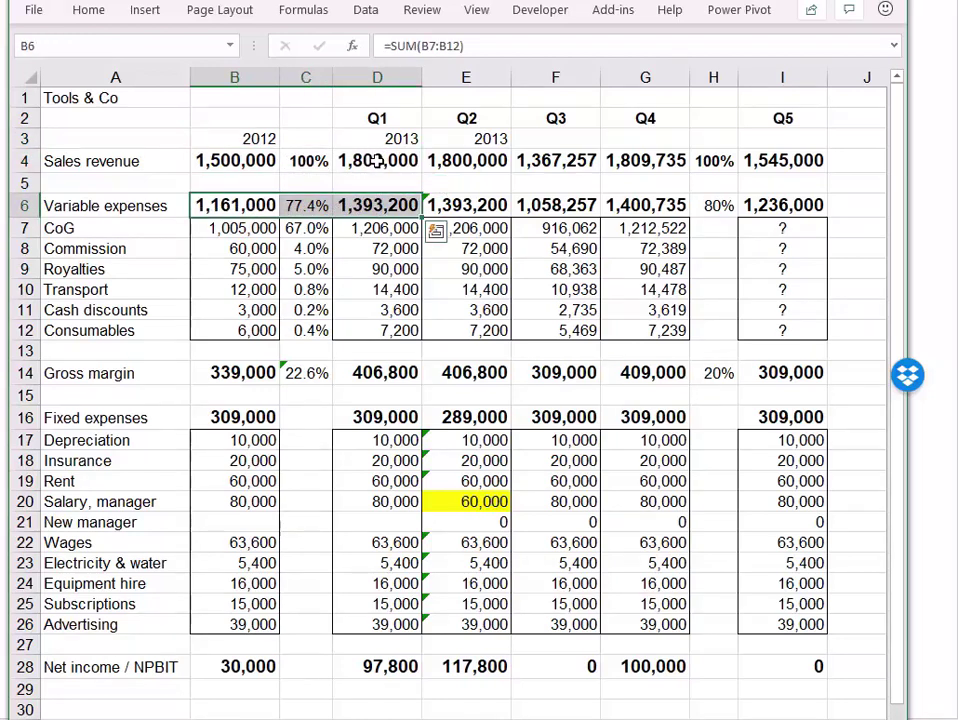
pyautogui.click(350, 206)
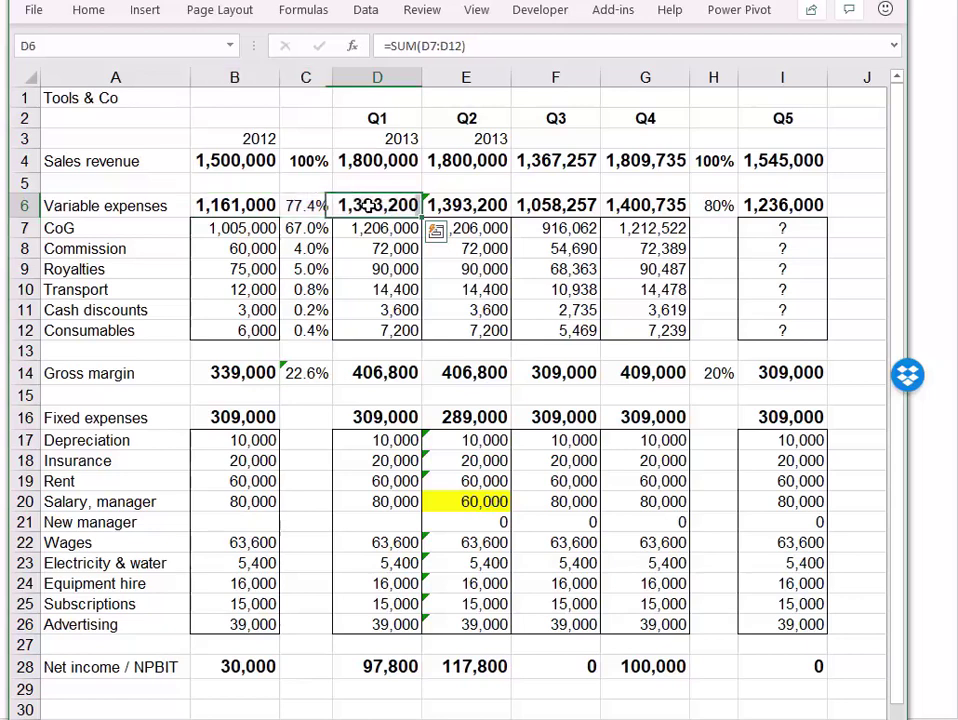
pyautogui.click(301, 205)
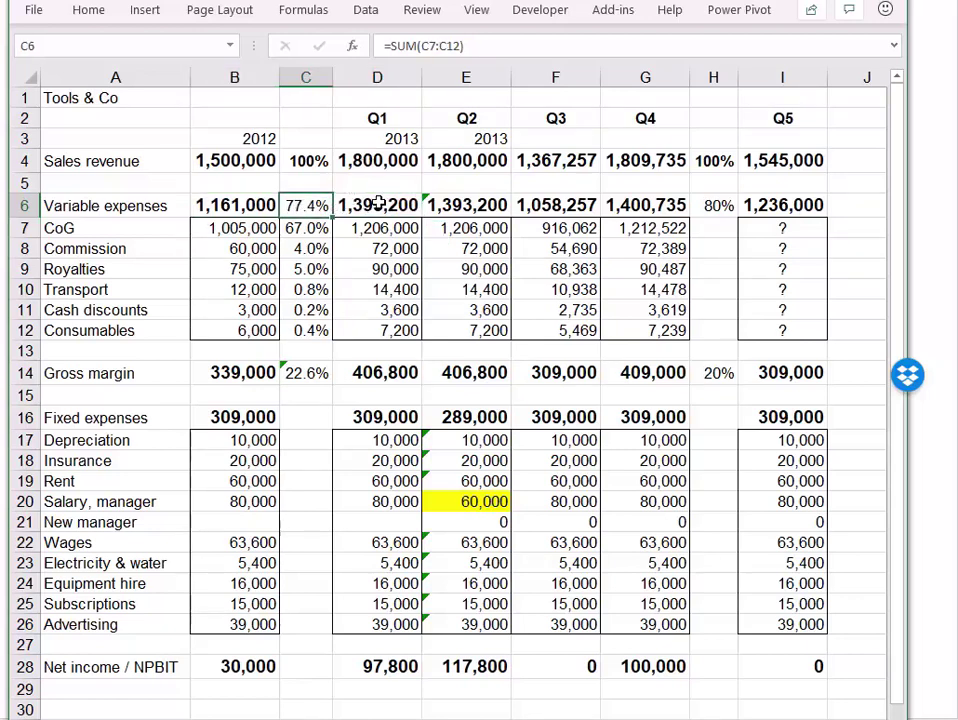
# - Trace Q1's net income through the variable expense items, gross margin and fixed expense items
pyautogui.moveTo(385, 228); pyautogui.dragTo(374, 317)
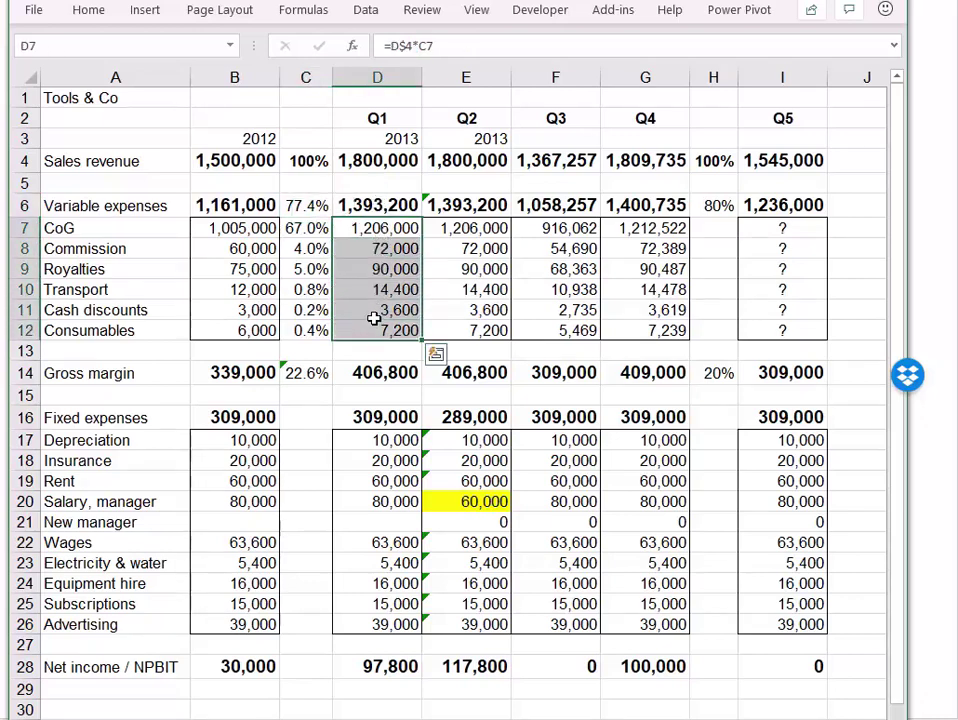
pyautogui.click(368, 205)
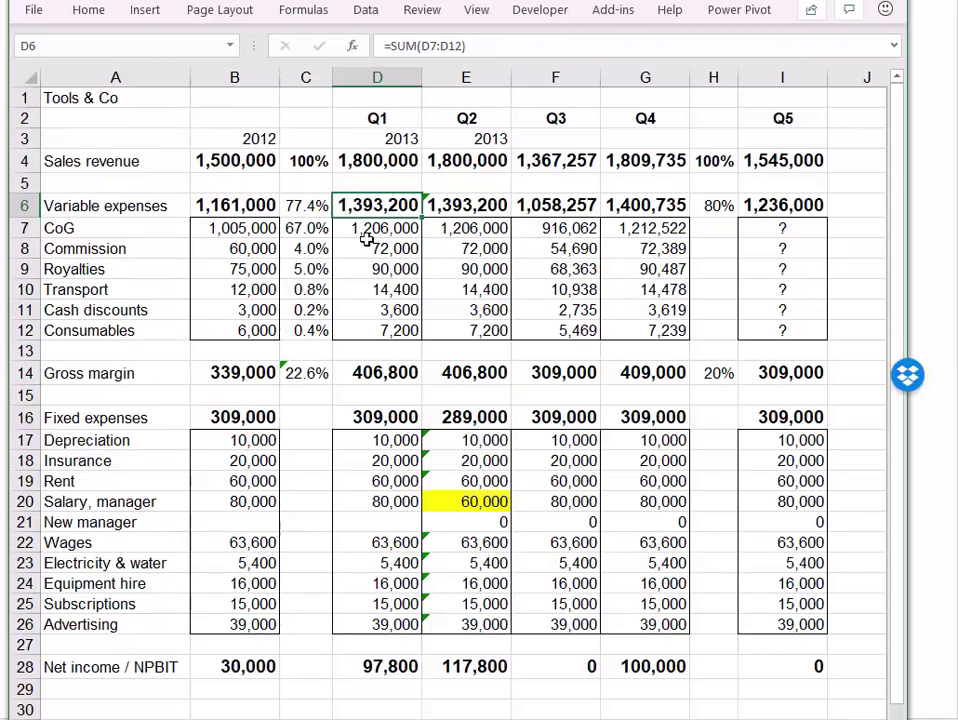
pyautogui.click(368, 373)
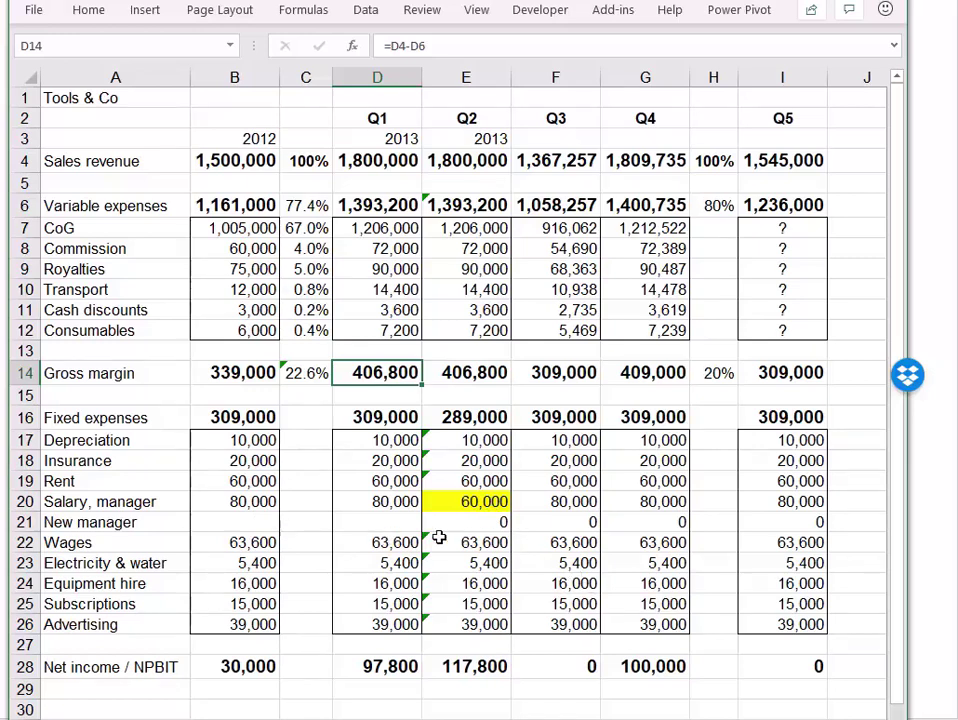
pyautogui.moveTo(376, 442); pyautogui.dragTo(355, 624)
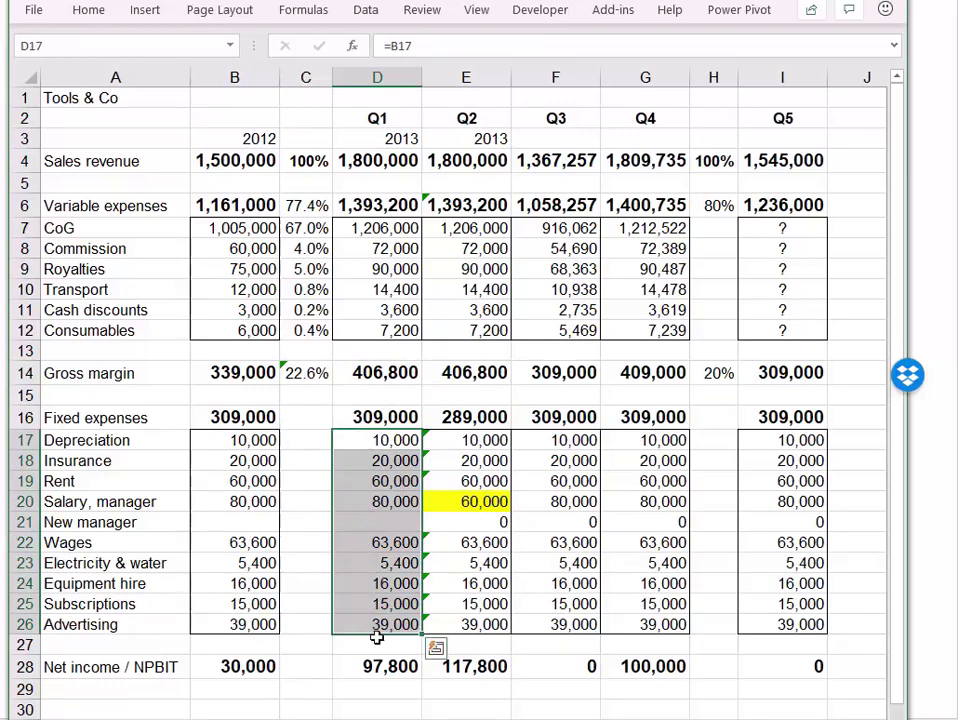
pyautogui.click(385, 664)
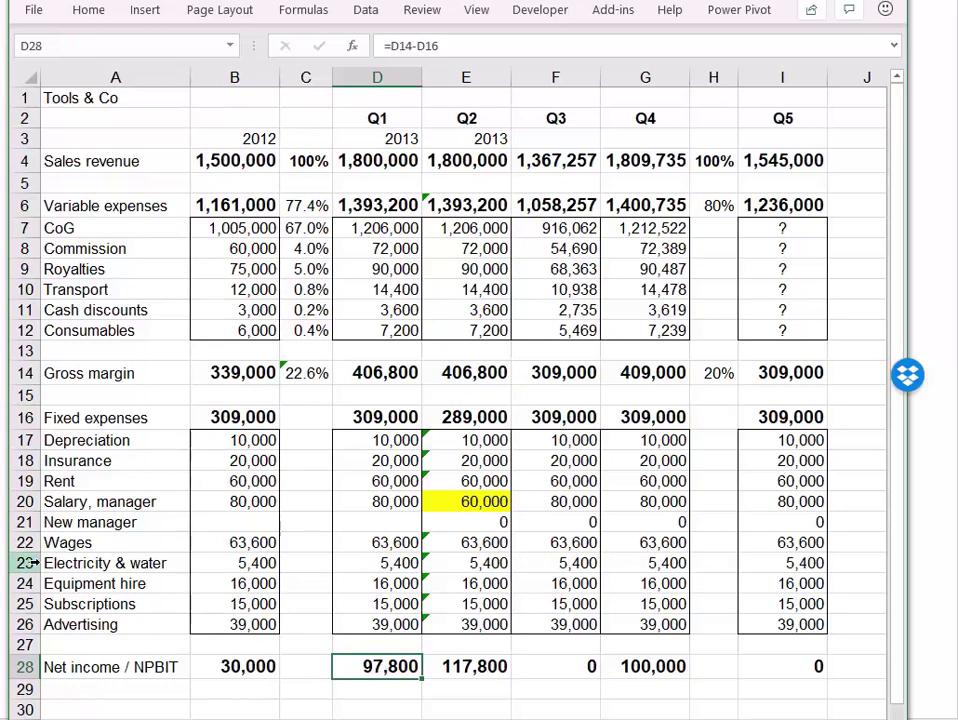
# - Hide the New manager row (row 21)
pyautogui.click(22, 522)
pyautogui.rightClick(24, 524)
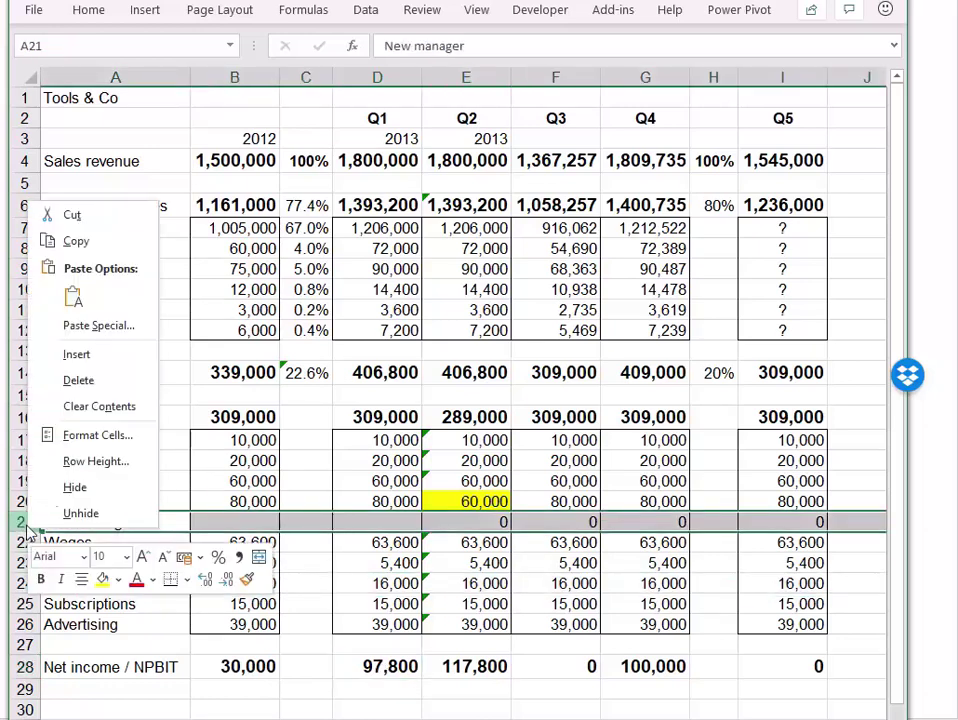
pyautogui.click(68, 487)
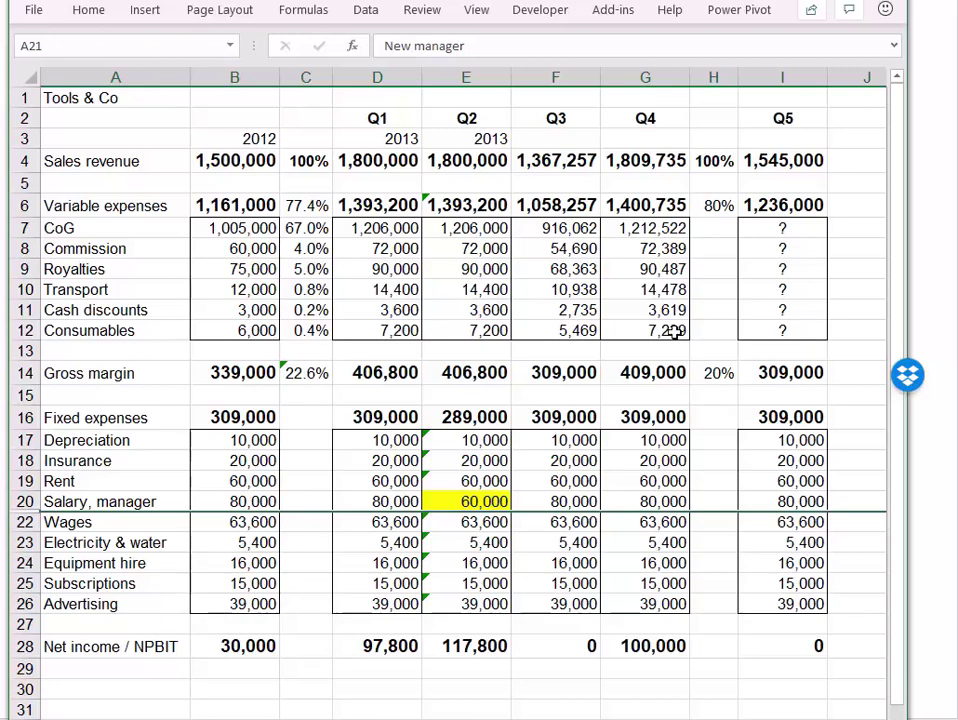
# - Compare the manager's salary and the sales-to-gross-margin figures between Q1 and Q2, and review Q2's fixed expenses
pyautogui.click(390, 502)
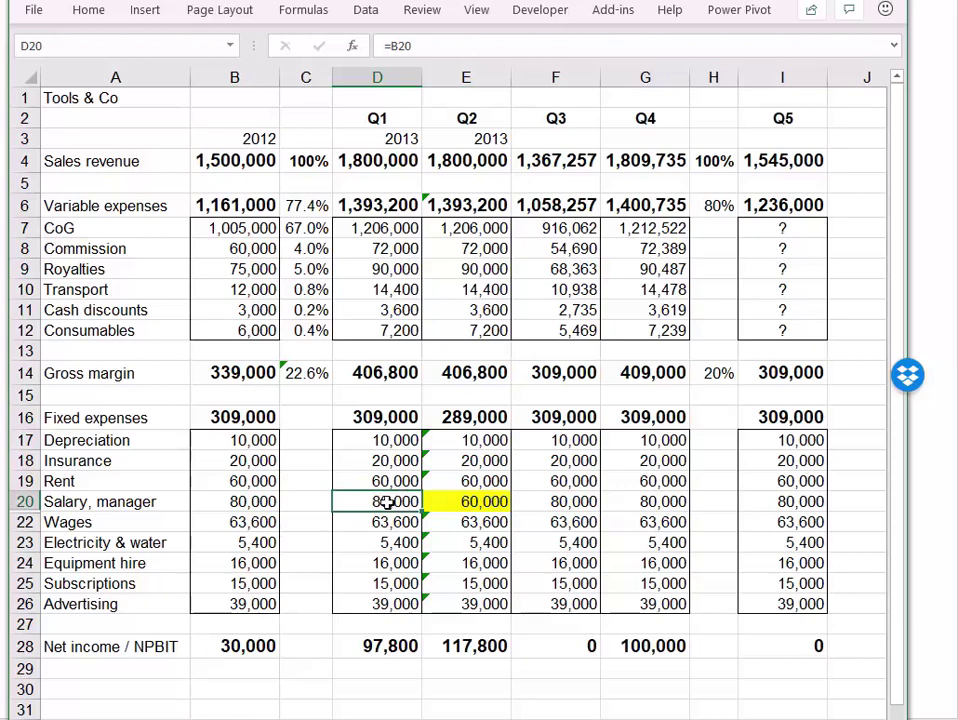
pyautogui.click(482, 503)
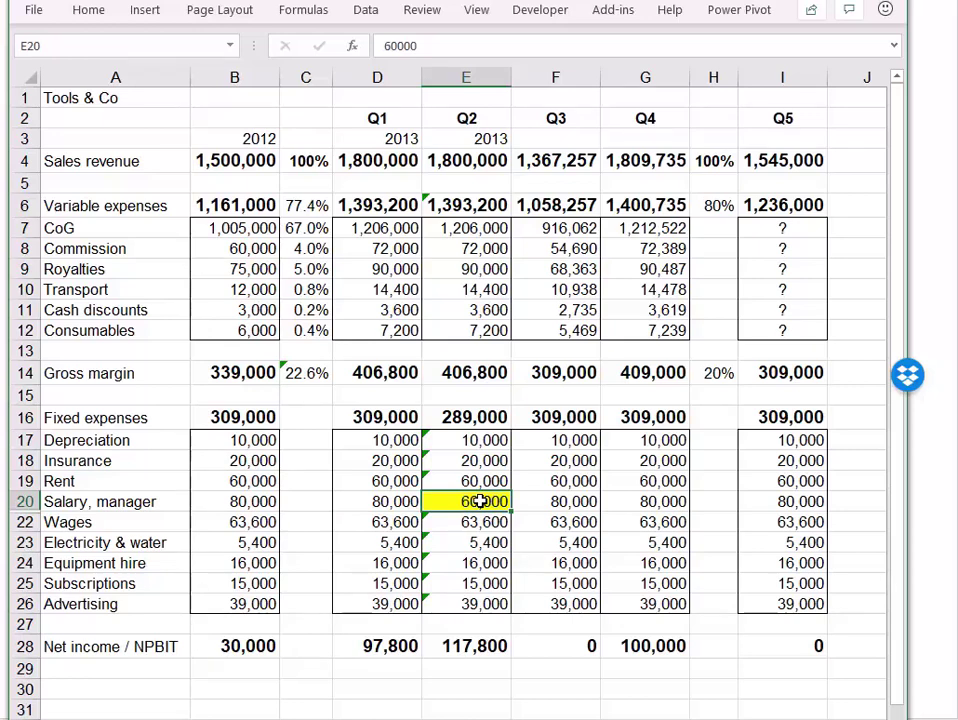
pyautogui.click(471, 138)
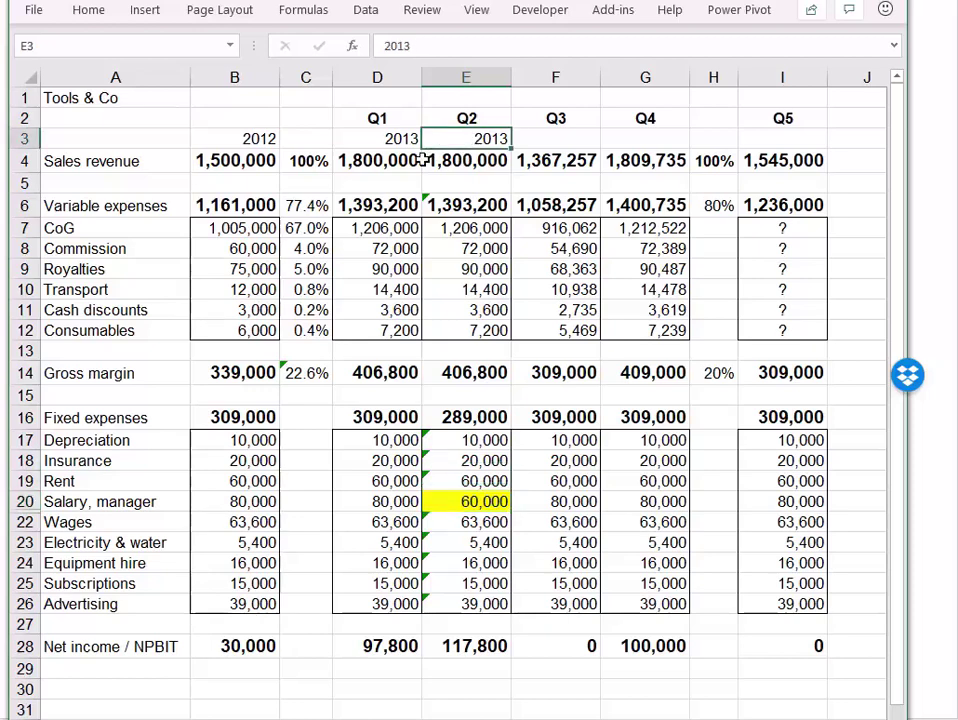
pyautogui.moveTo(355, 158); pyautogui.dragTo(374, 372)
pyautogui.moveTo(481, 162); pyautogui.dragTo(472, 372)
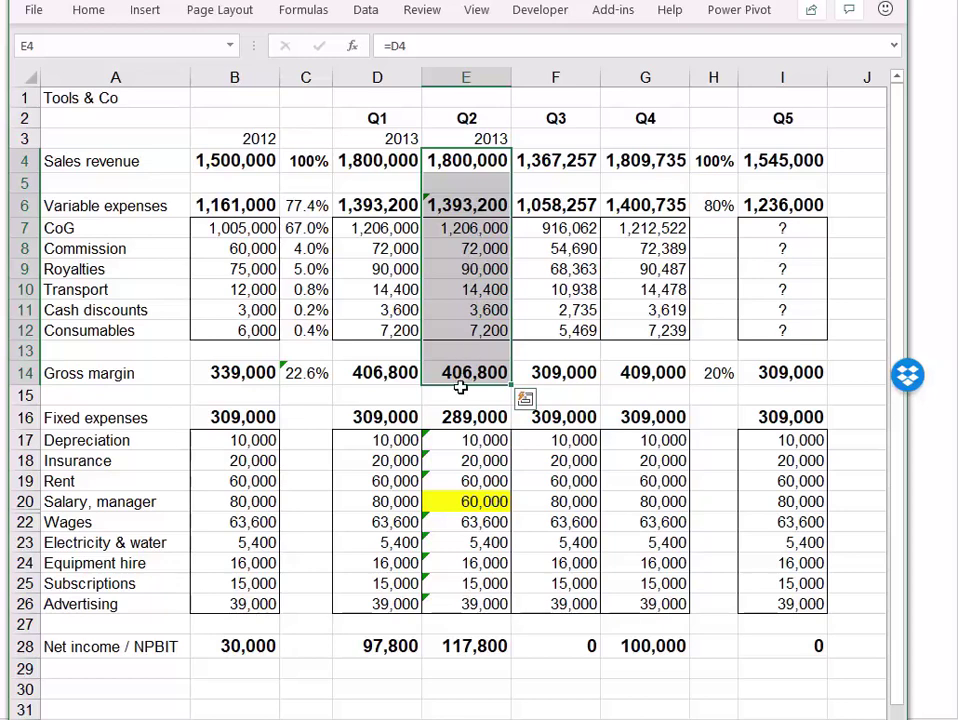
pyautogui.moveTo(462, 416); pyautogui.dragTo(465, 602)
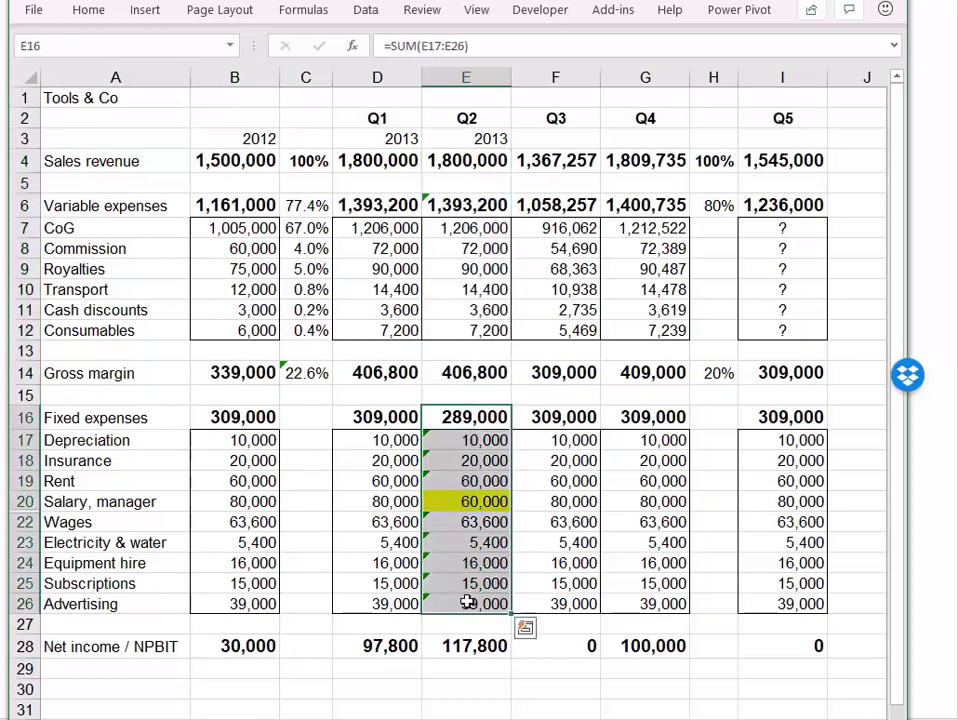
# - Compare total fixed expenses, net income and the manager's salary between the Q1 and Q2 columns
pyautogui.click(385, 421)
pyautogui.moveTo(385, 421); pyautogui.dragTo(440, 420)
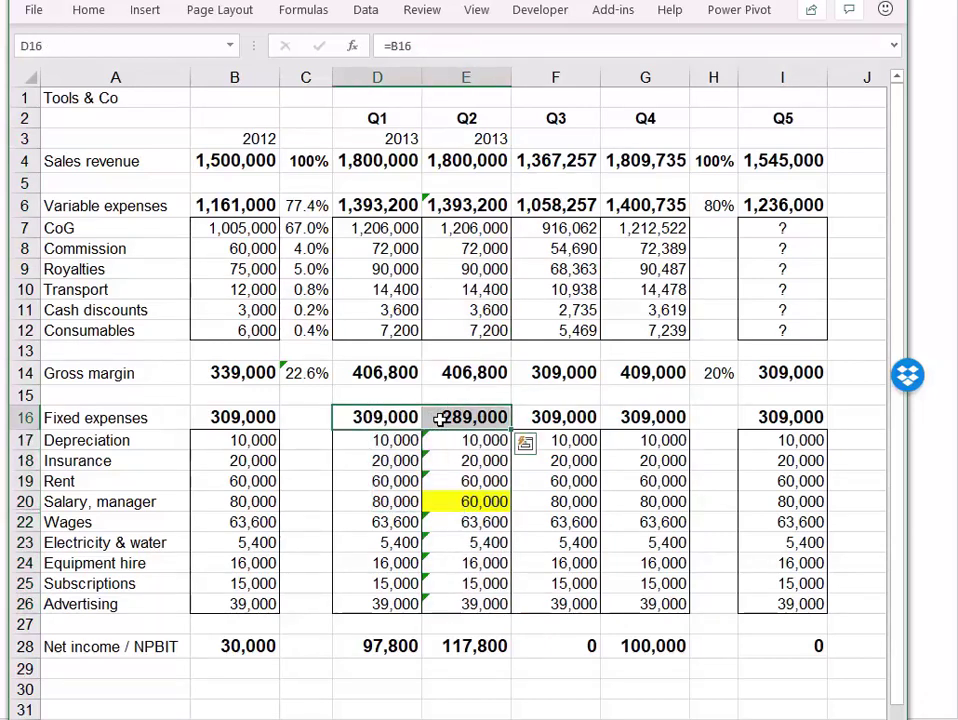
pyautogui.moveTo(385, 646); pyautogui.dragTo(434, 646)
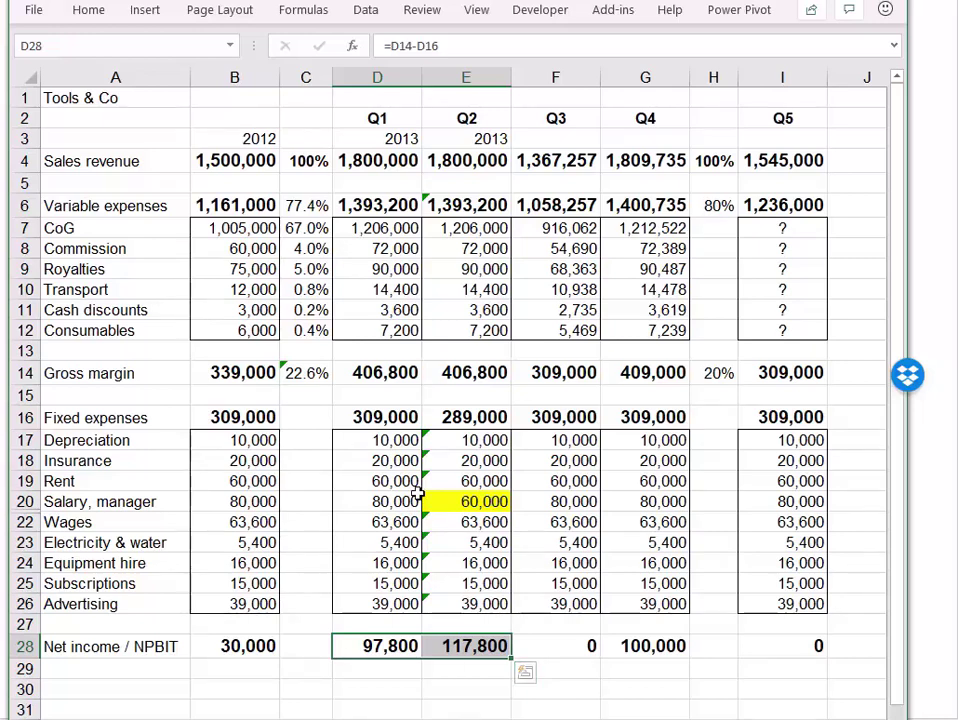
pyautogui.moveTo(385, 501); pyautogui.dragTo(441, 502)
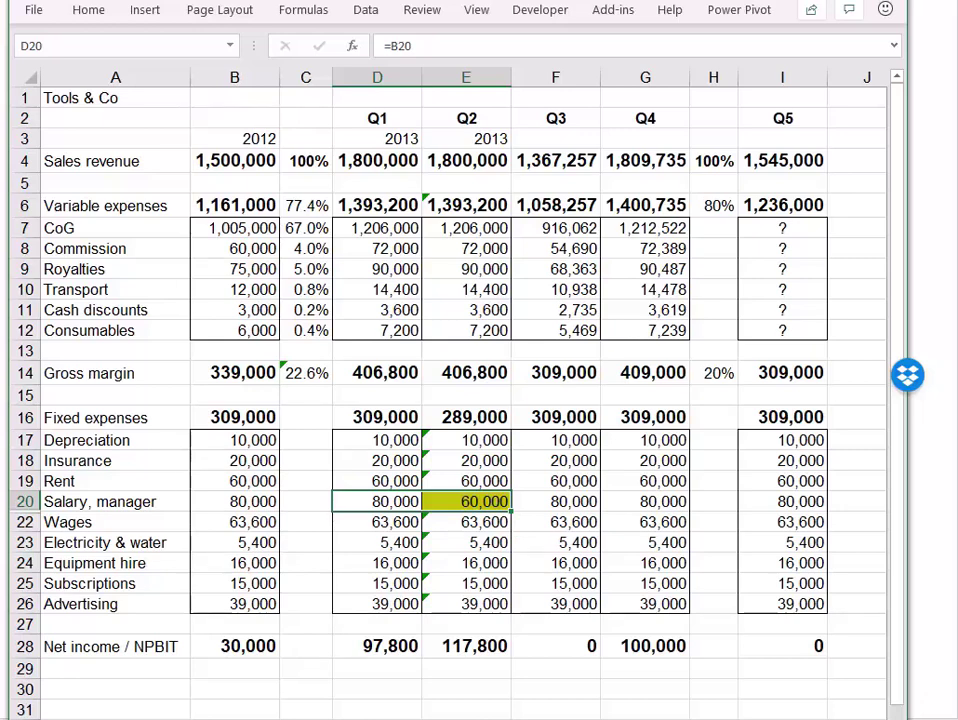
pyautogui.click(395, 501)
pyautogui.click(449, 501)
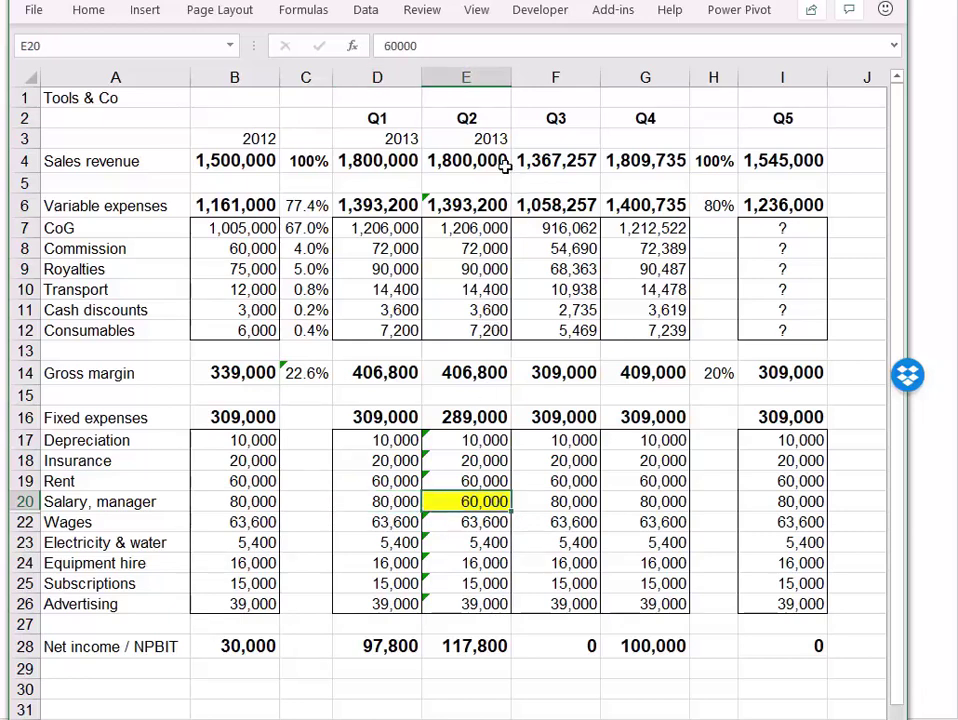
pyautogui.click(466, 118)
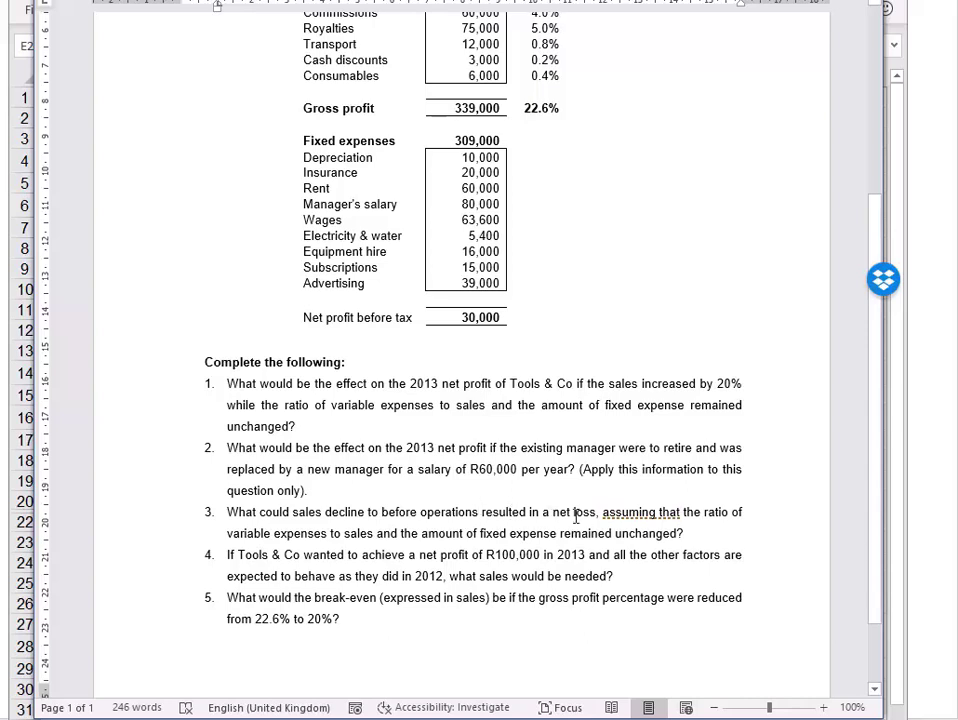
# - Read question 3 in the Word document, and examine net income, fixed expenses and gross margin in the workbook's Q3 column
pyautogui.moveTo(597, 516); pyautogui.dragTo(229, 519)
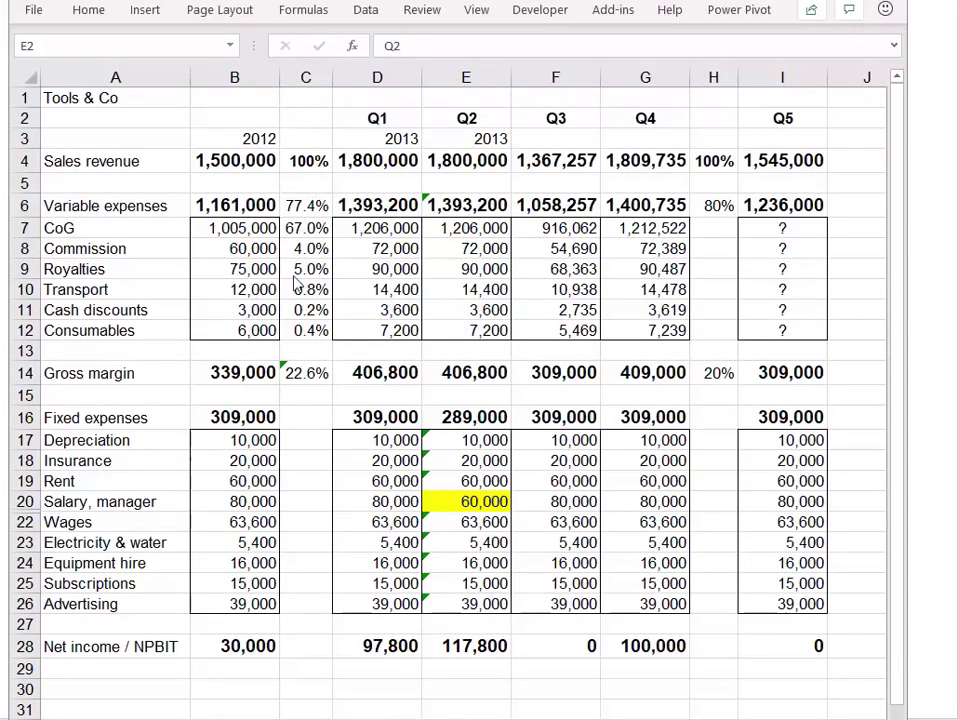
pyautogui.click(542, 75)
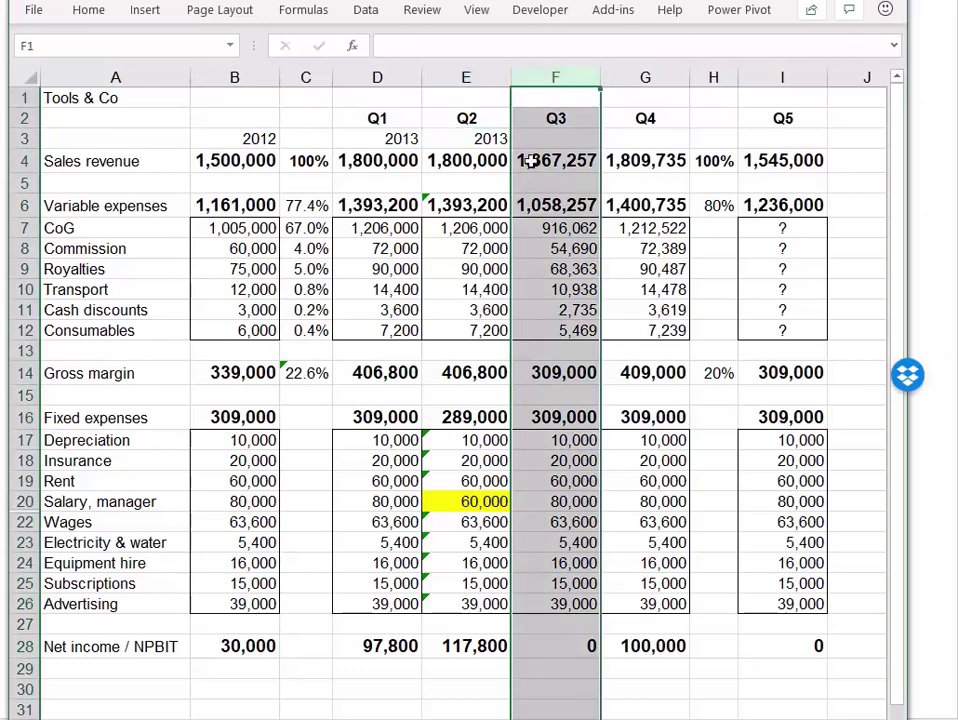
pyautogui.click(551, 653)
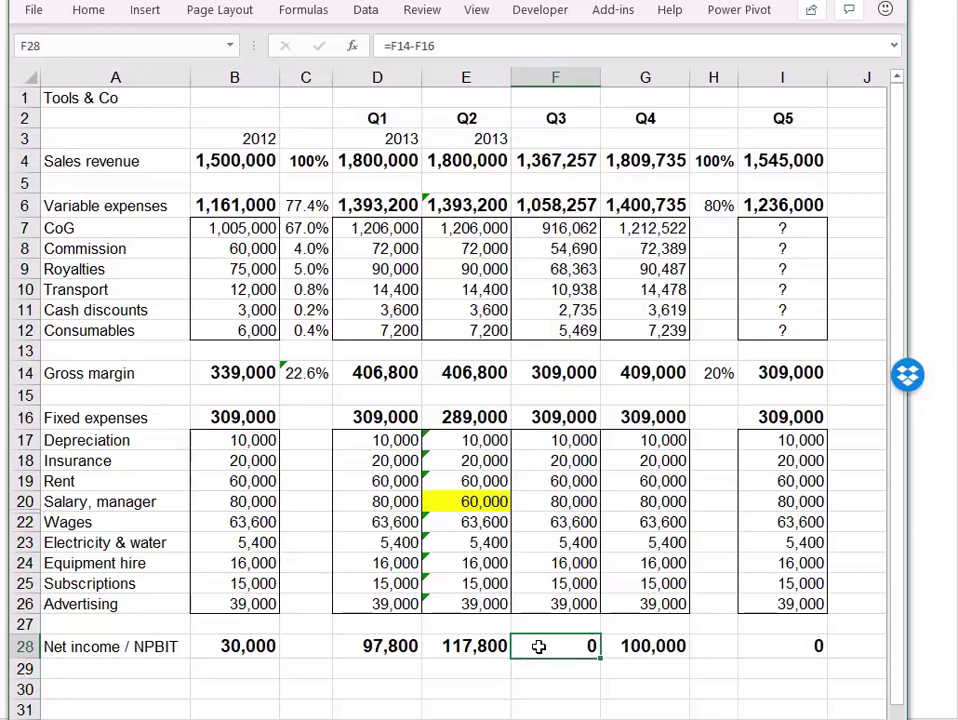
pyautogui.click(555, 421)
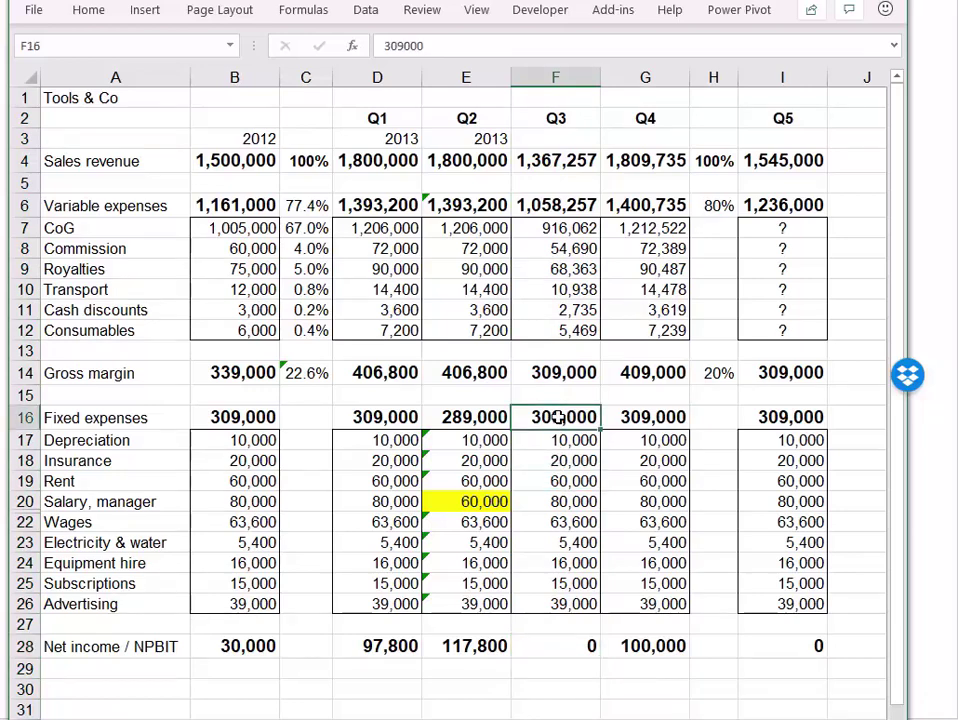
pyautogui.moveTo(552, 376); pyautogui.dragTo(552, 413)
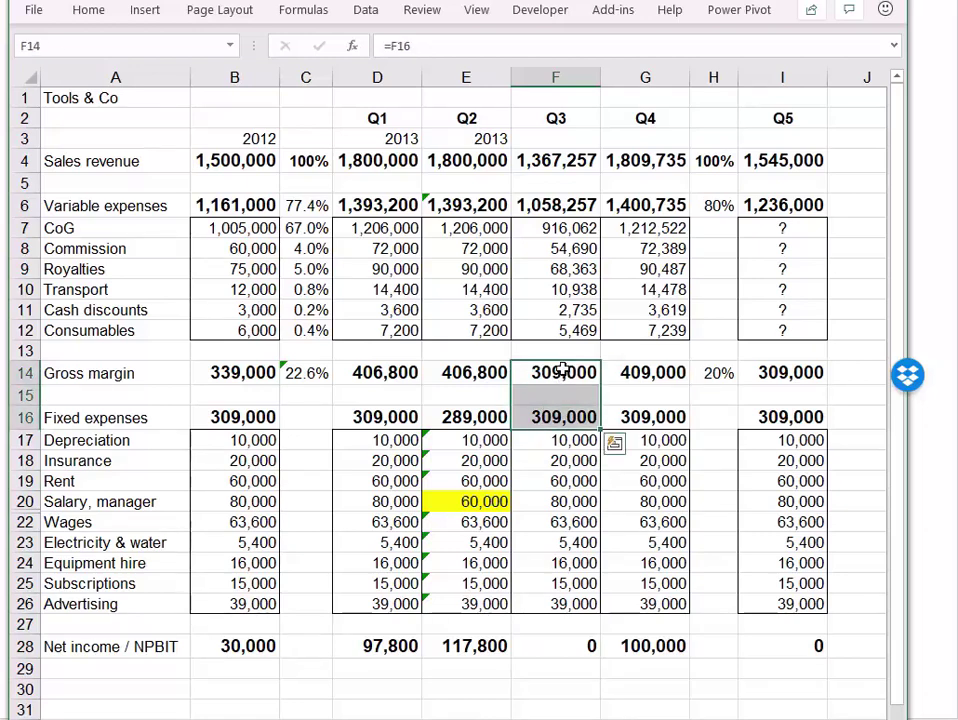
pyautogui.click(570, 372)
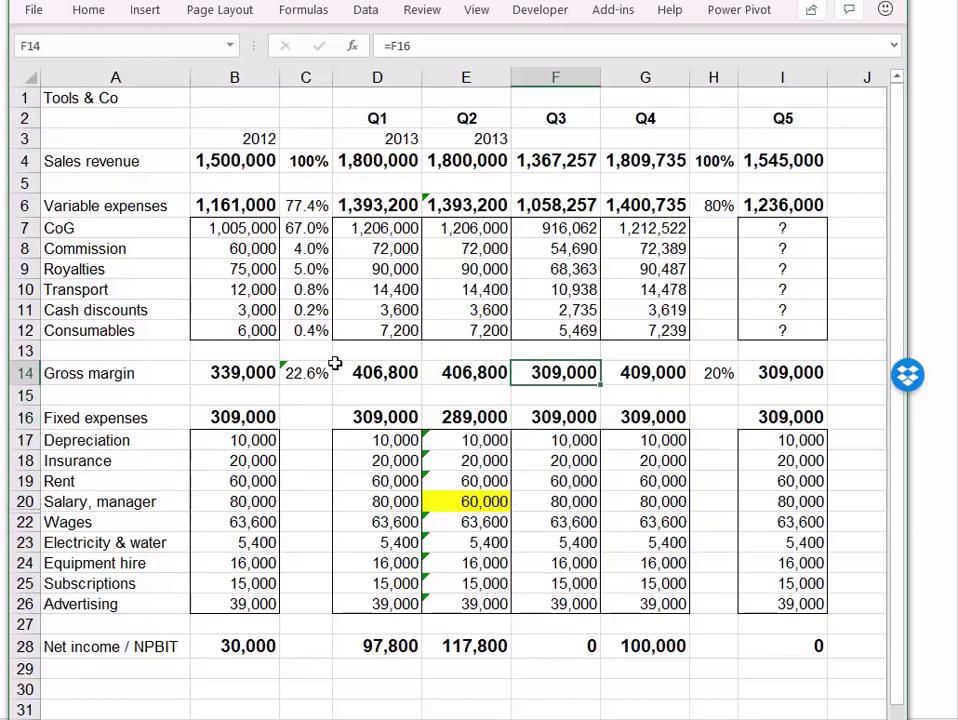
# - Examine the gross margin percentage in C14, then check how Q3's sales revenue and net income are calculated
pyautogui.click(299, 372)
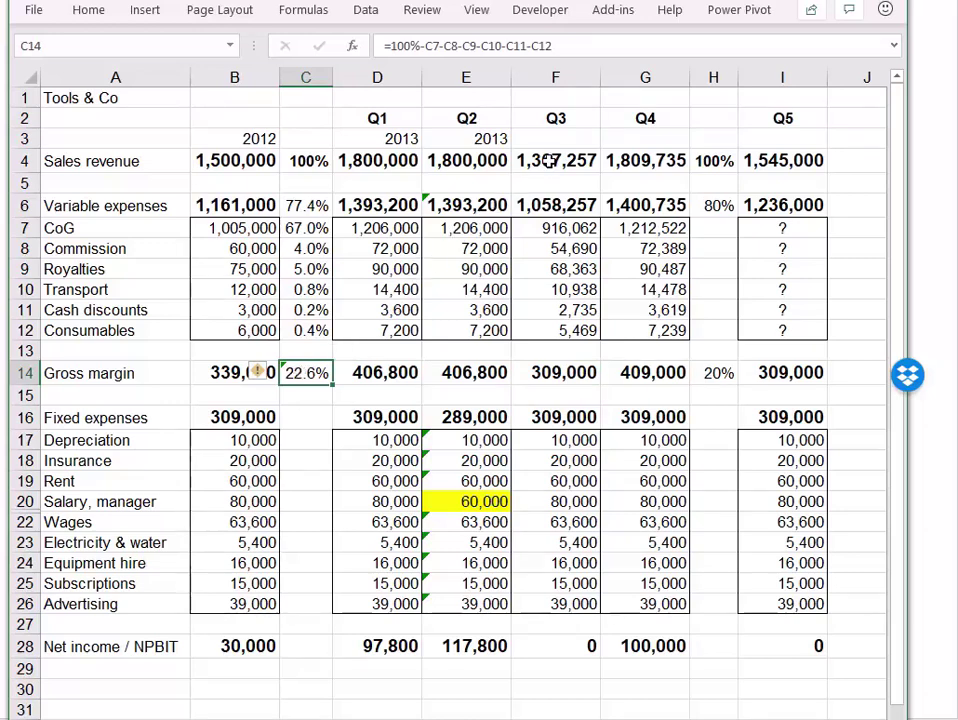
pyautogui.click(553, 160)
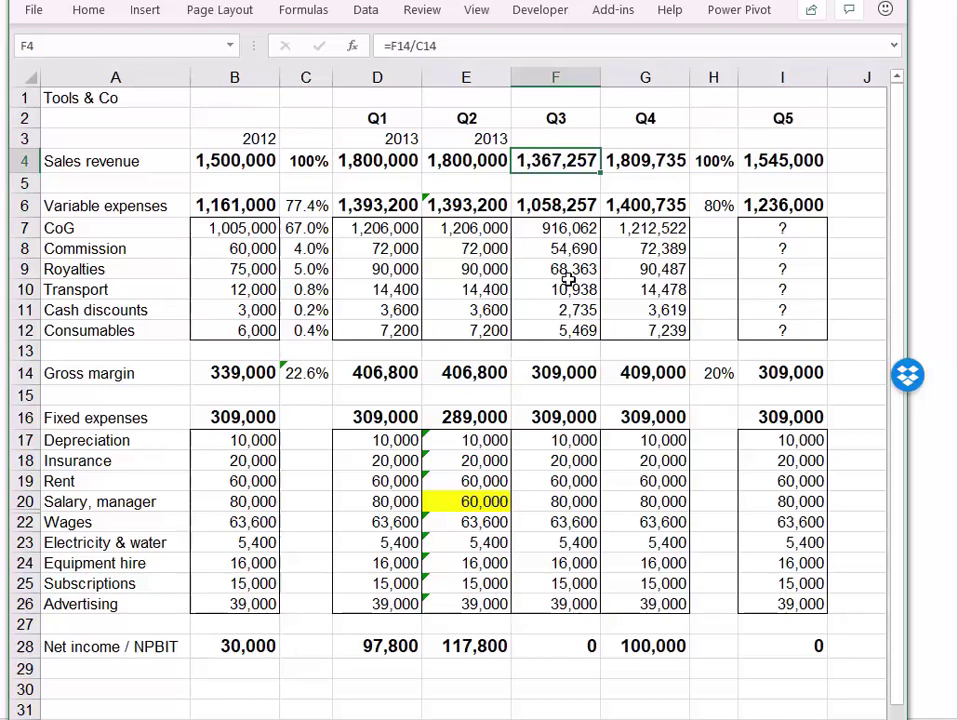
pyautogui.click(560, 645)
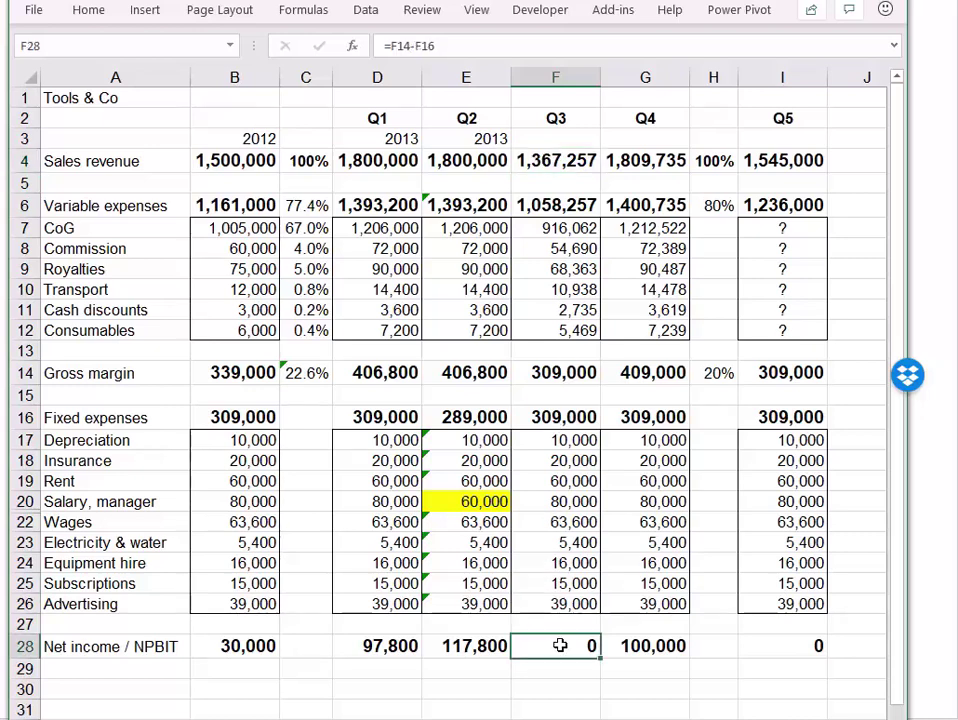
pyautogui.click(557, 162)
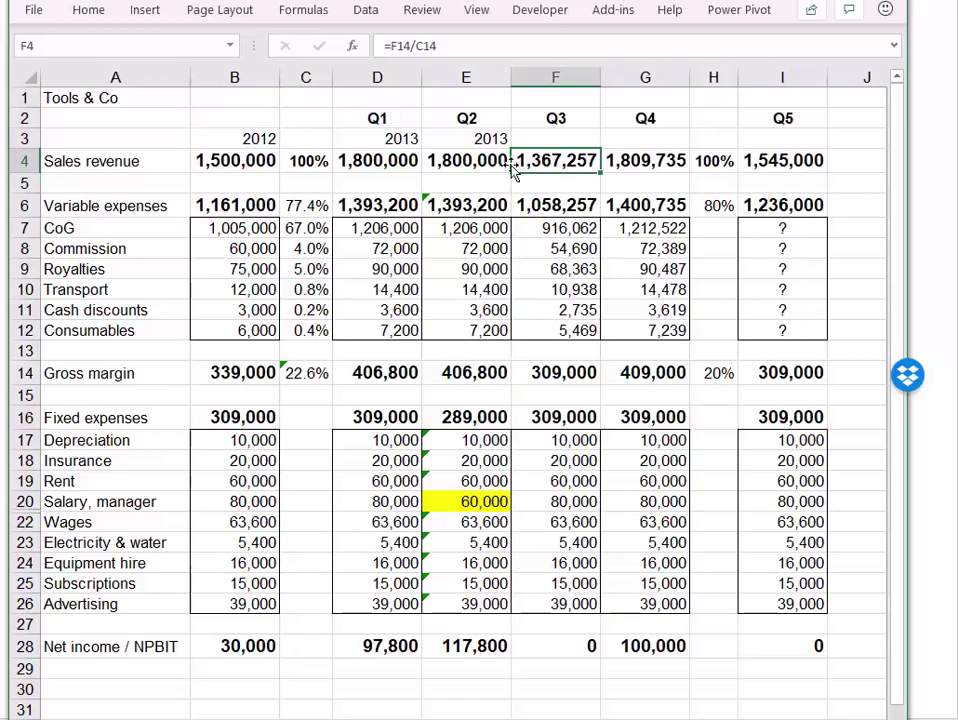
# - Trace the Q4 solution from net income through fixed expenses, gross margin and the margin percentage in C14 to sales revenue
pyautogui.click(660, 119)
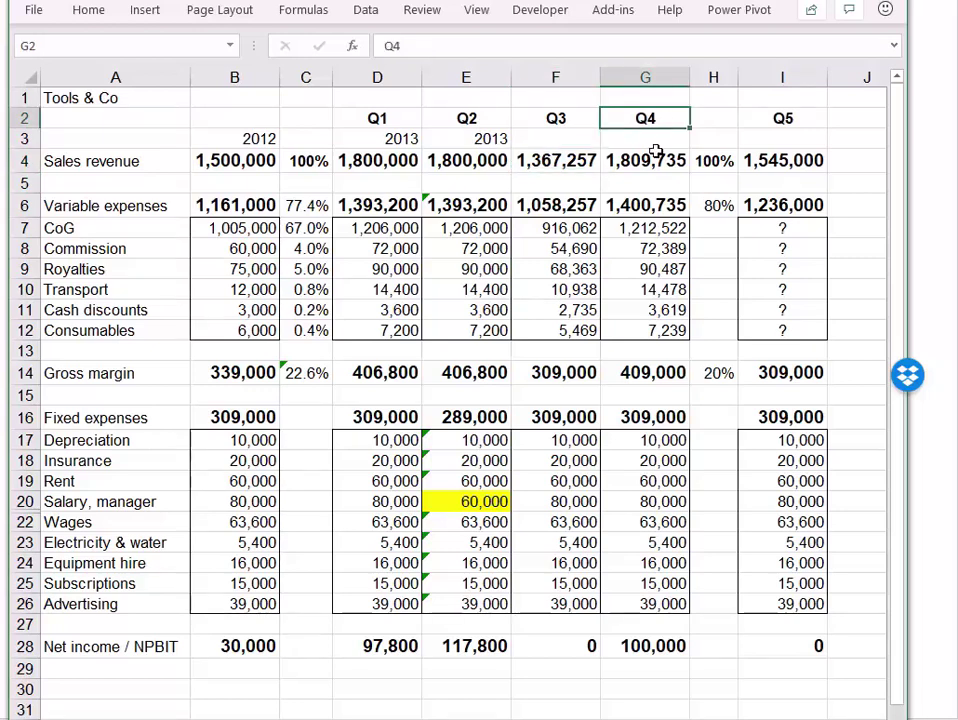
pyautogui.click(649, 161)
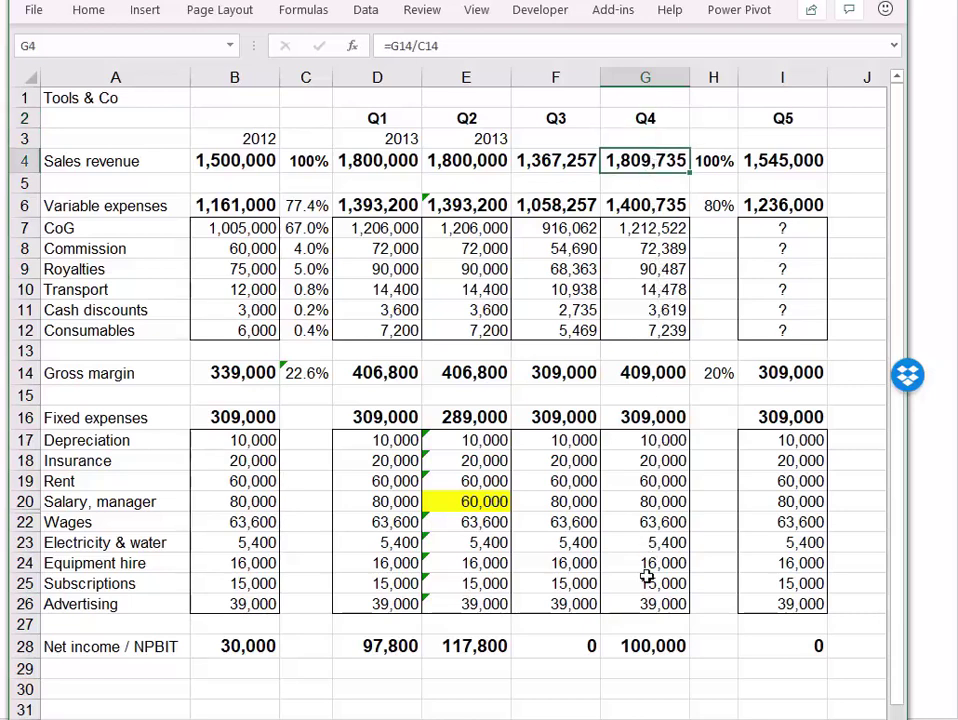
pyautogui.click(642, 648)
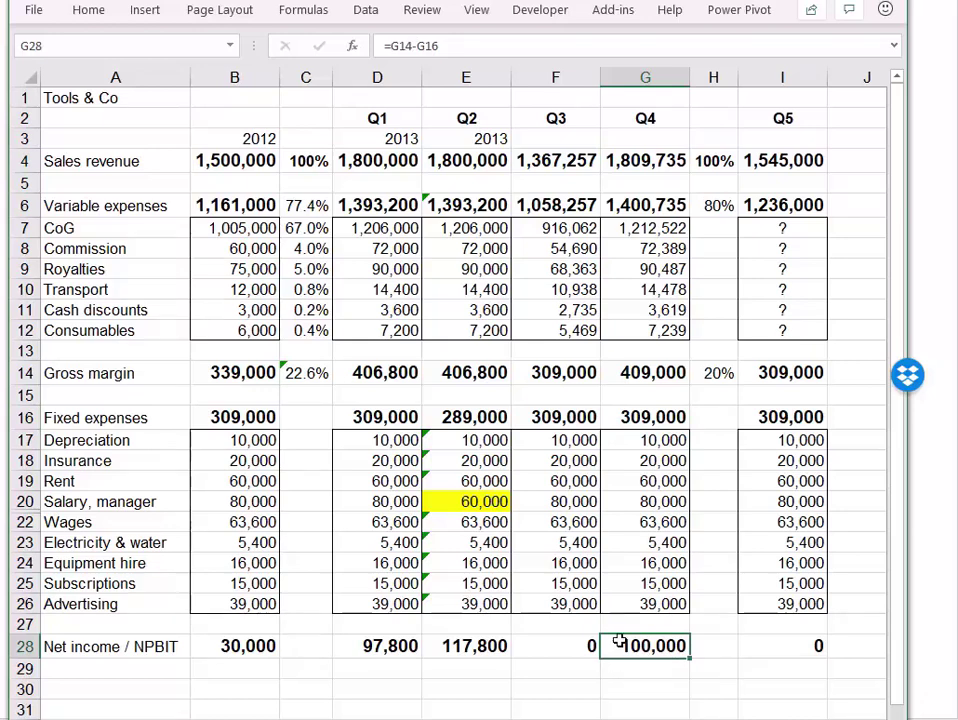
pyautogui.click(636, 419)
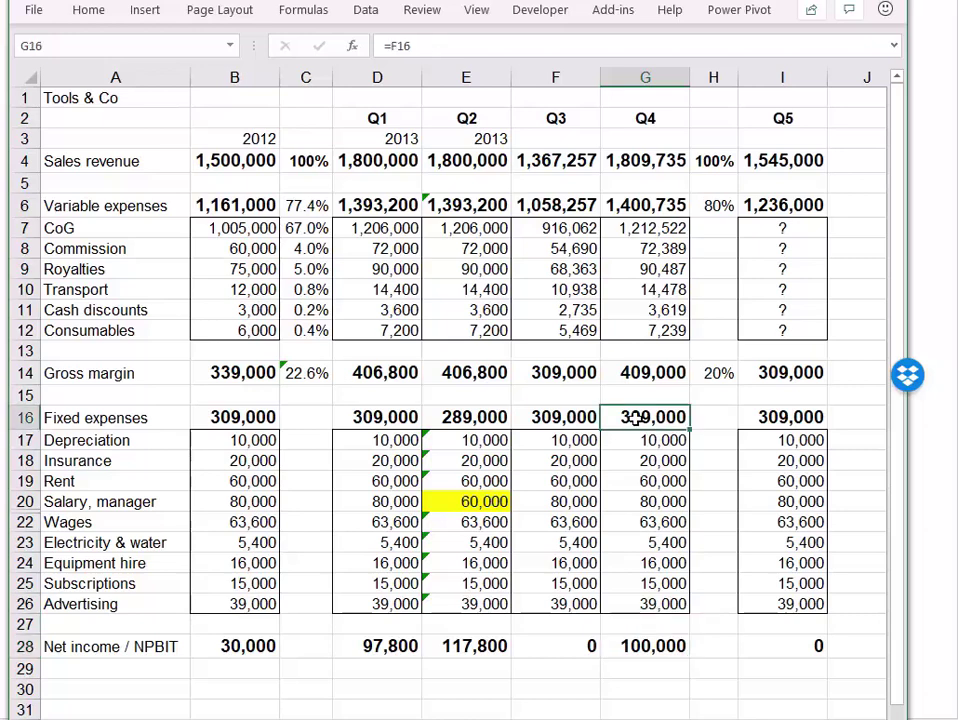
pyautogui.moveTo(633, 650); pyautogui.dragTo(648, 414)
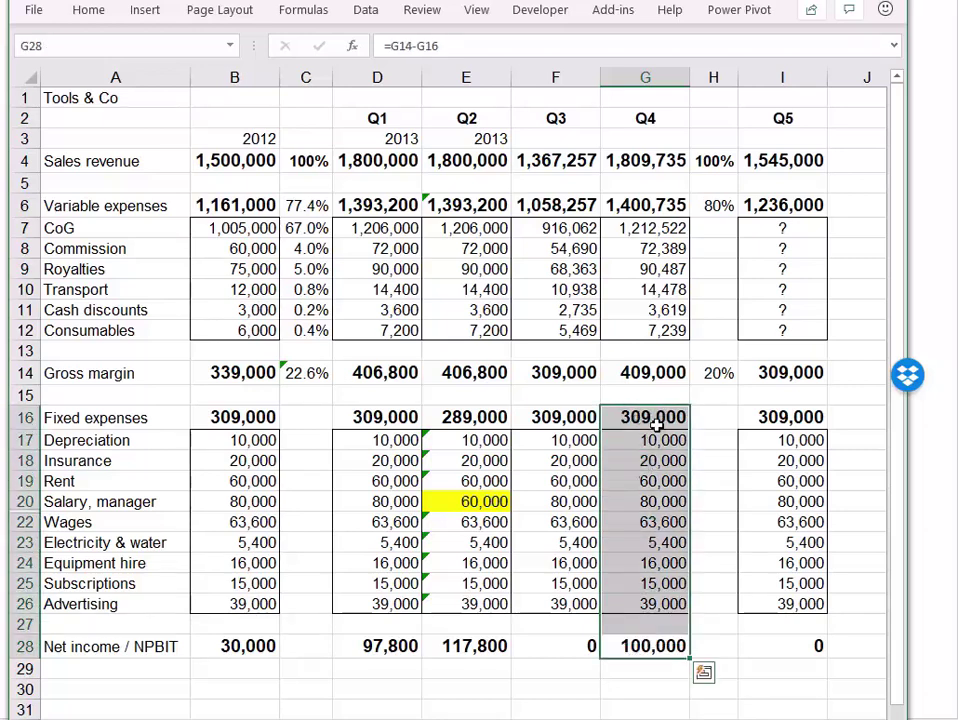
pyautogui.click(650, 373)
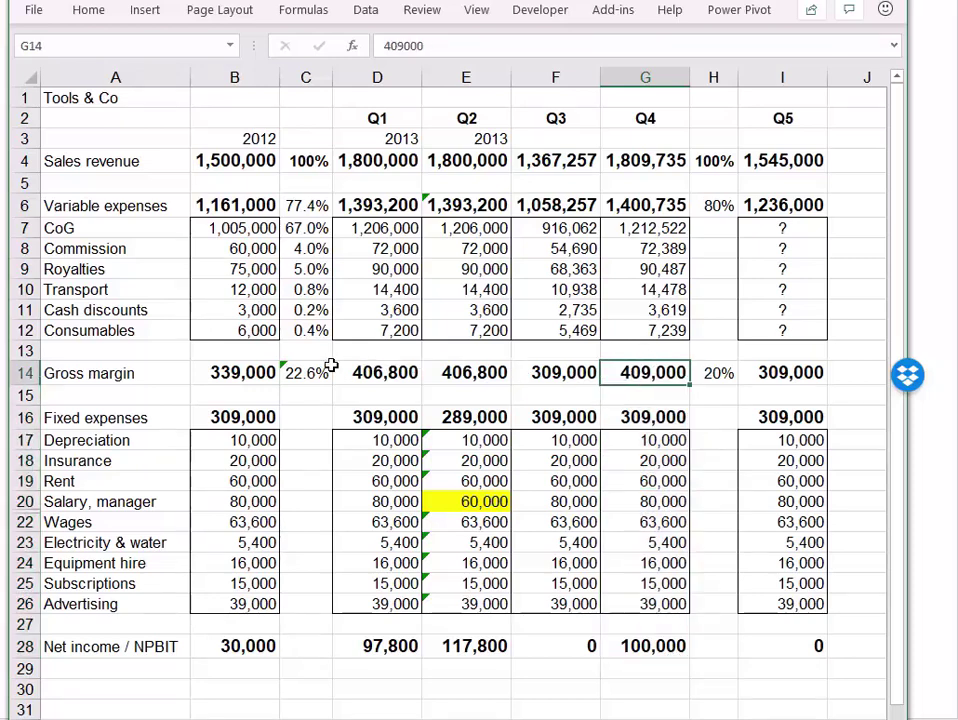
pyautogui.click(295, 373)
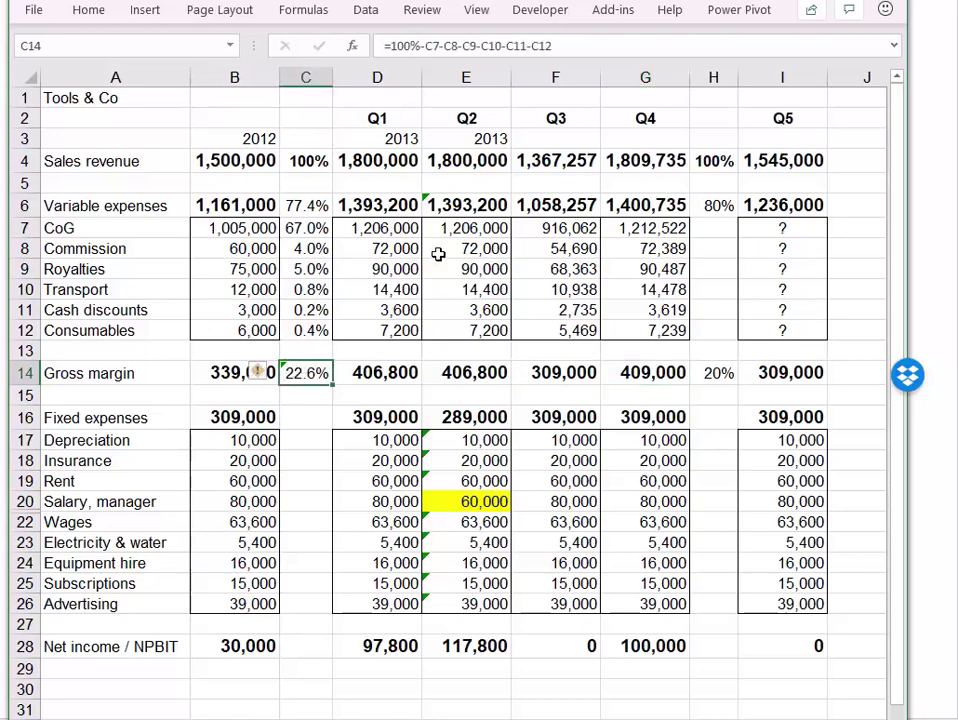
pyautogui.click(627, 162)
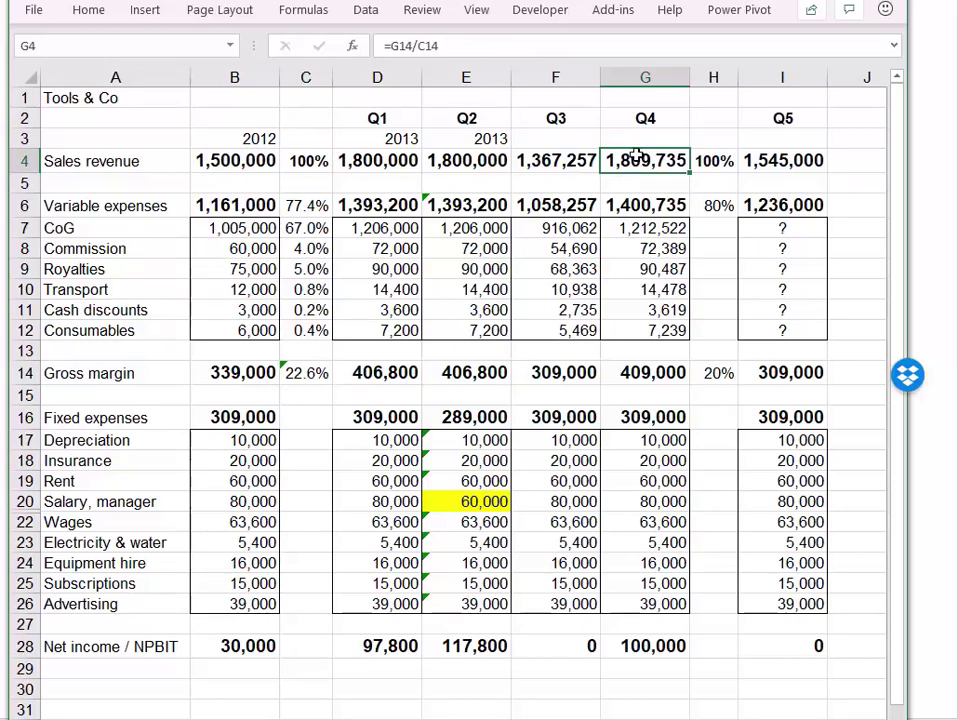
pyautogui.click(617, 645)
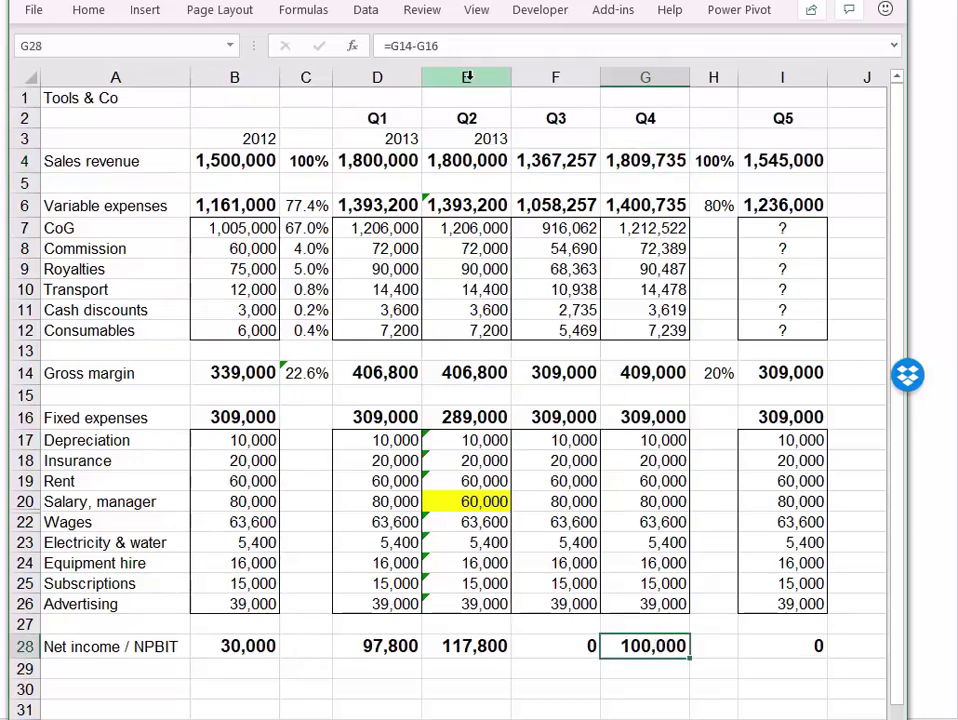
# - Hide the Q2 and Q3 columns (E and F)
pyautogui.moveTo(464, 77); pyautogui.dragTo(530, 77)
pyautogui.rightClick(530, 77)
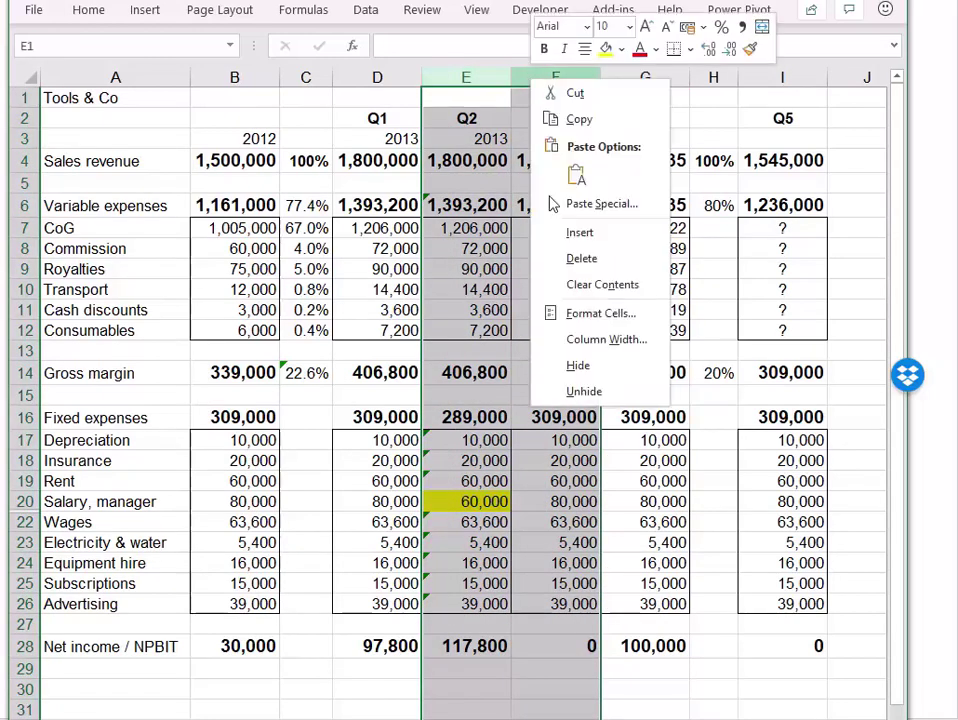
pyautogui.click(568, 366)
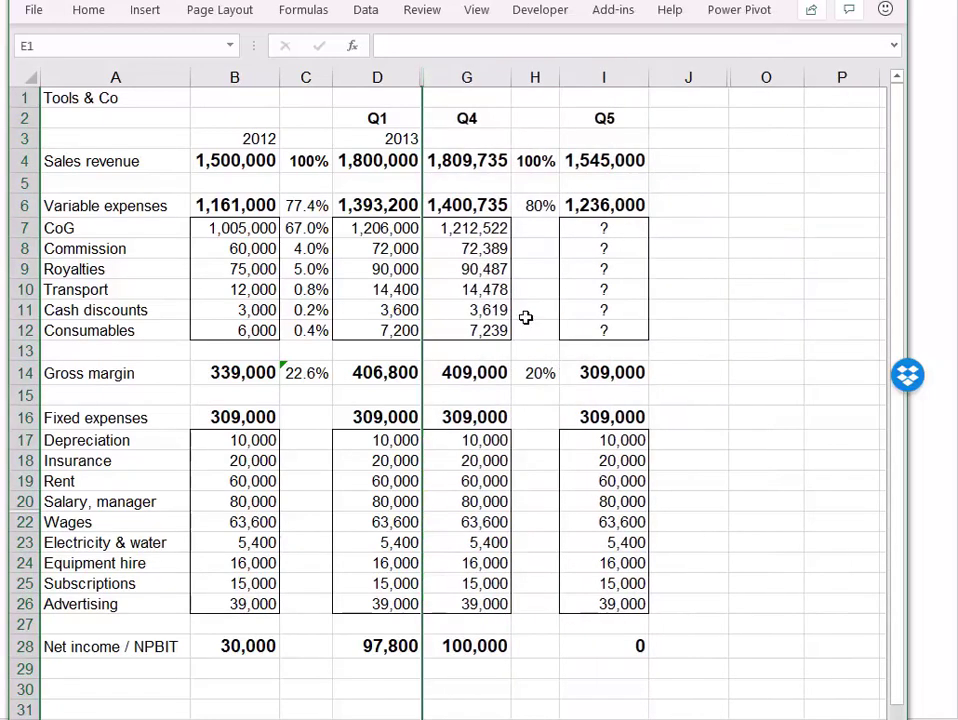
# - Compare net income and sales revenue between the Q1 and Q4 columns
pyautogui.moveTo(378, 118); pyautogui.dragTo(432, 124)
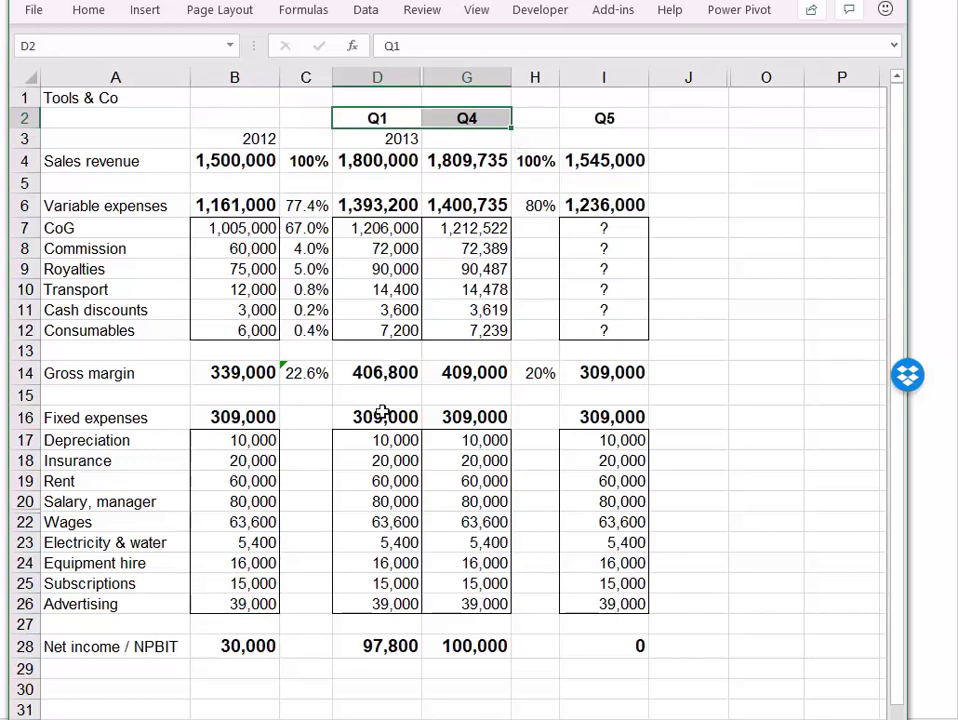
pyautogui.click(370, 646)
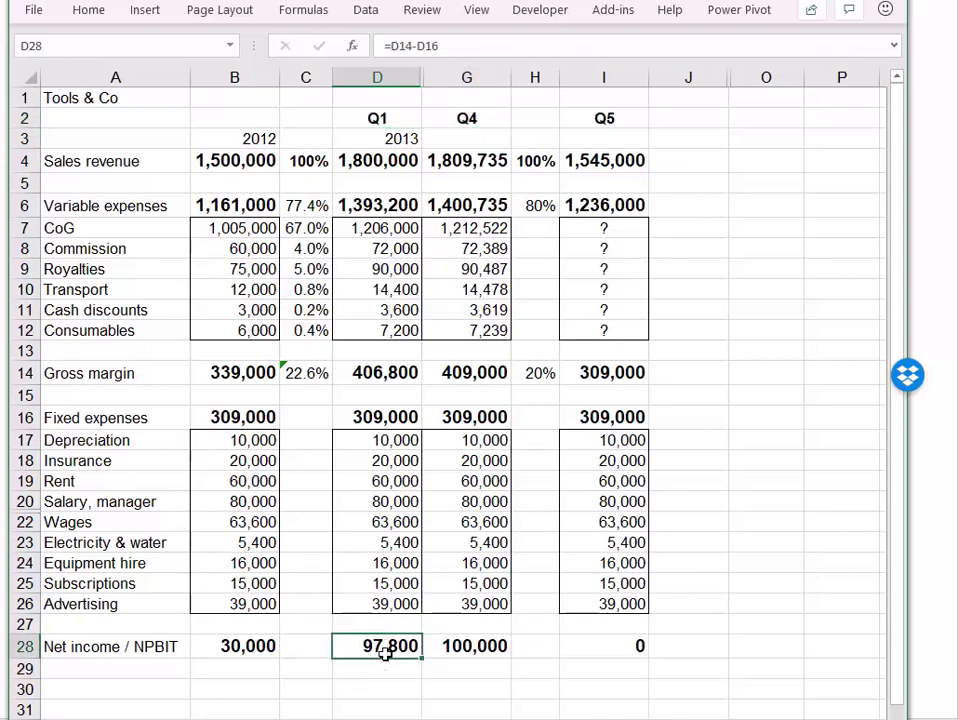
pyautogui.click(470, 647)
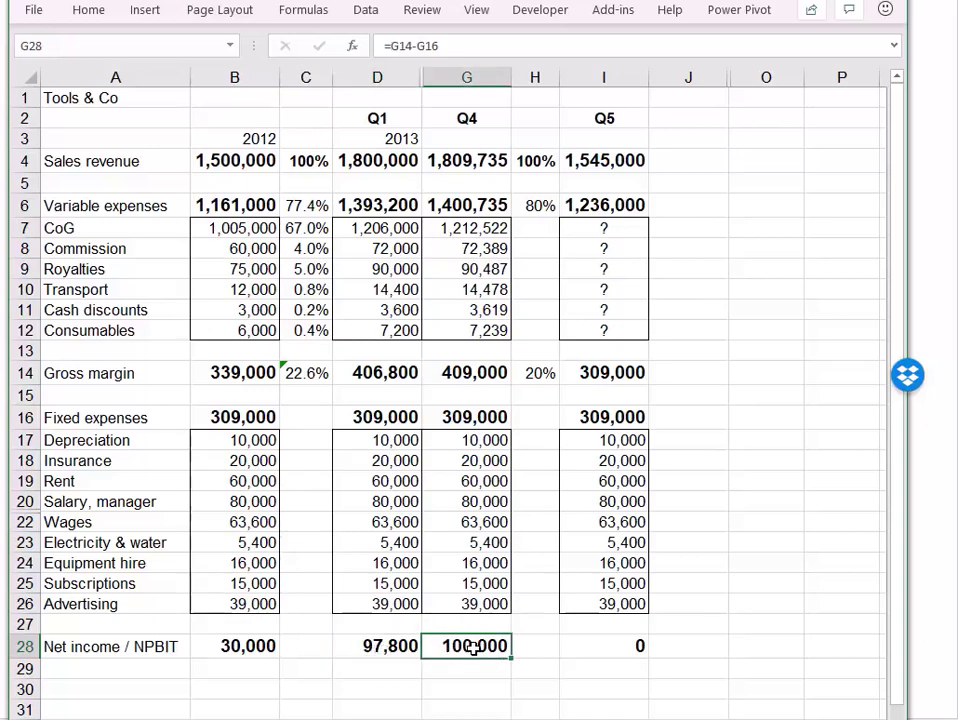
pyautogui.click(364, 647)
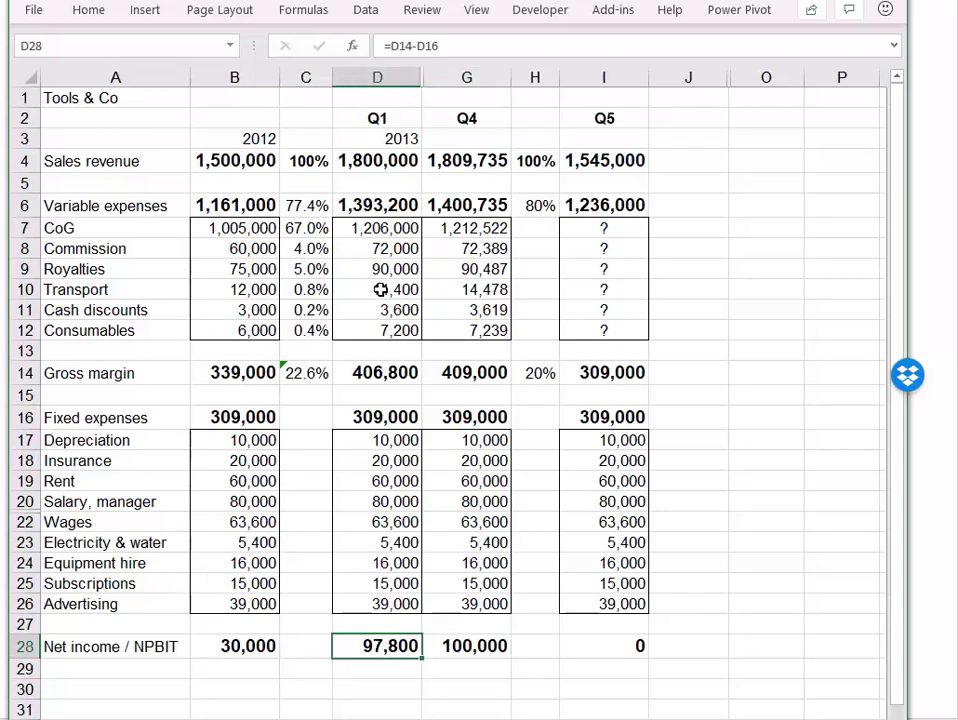
pyautogui.click(378, 160)
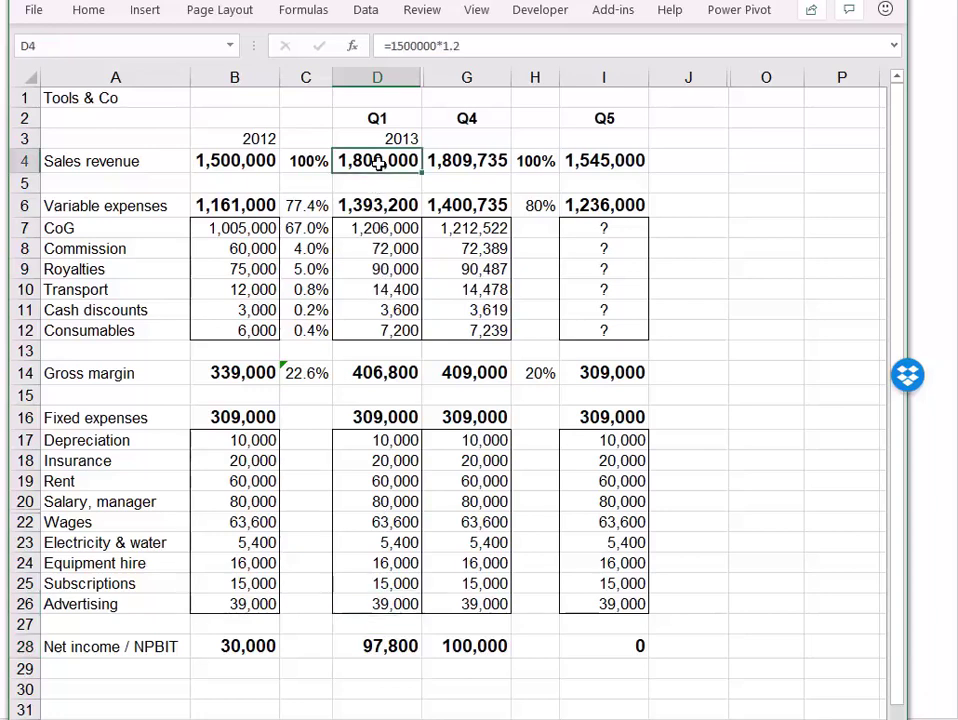
pyautogui.click(485, 162)
pyautogui.click(384, 163)
pyautogui.click(462, 166)
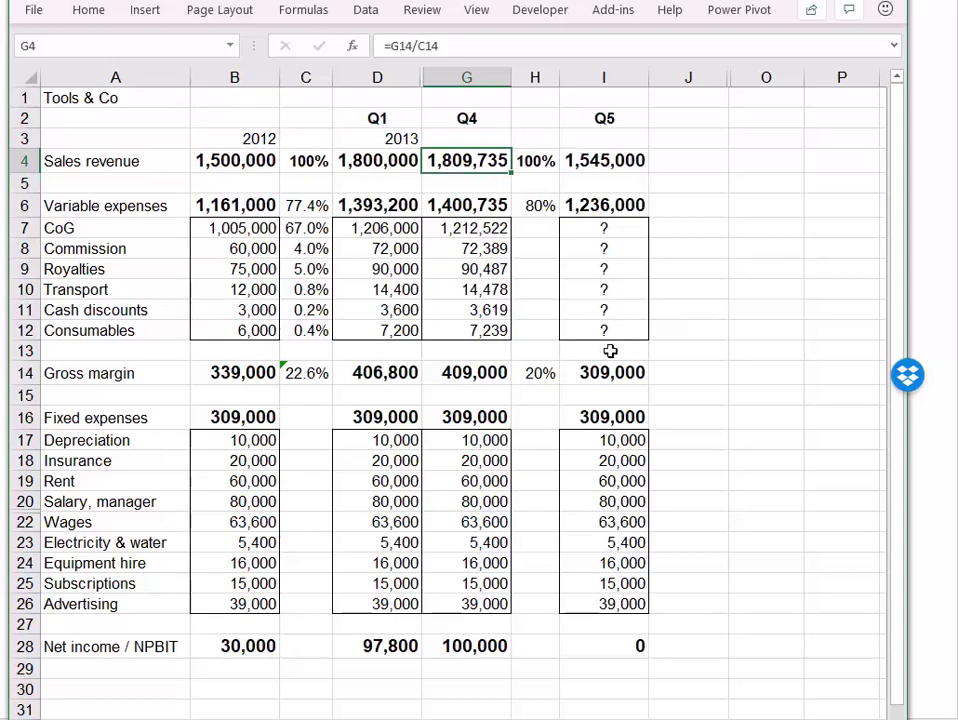
# - Compare the margin percentages in H14 and C14, and trace Q5 from net income through fixed expenses and gross margin to sales revenue
pyautogui.click(533, 374)
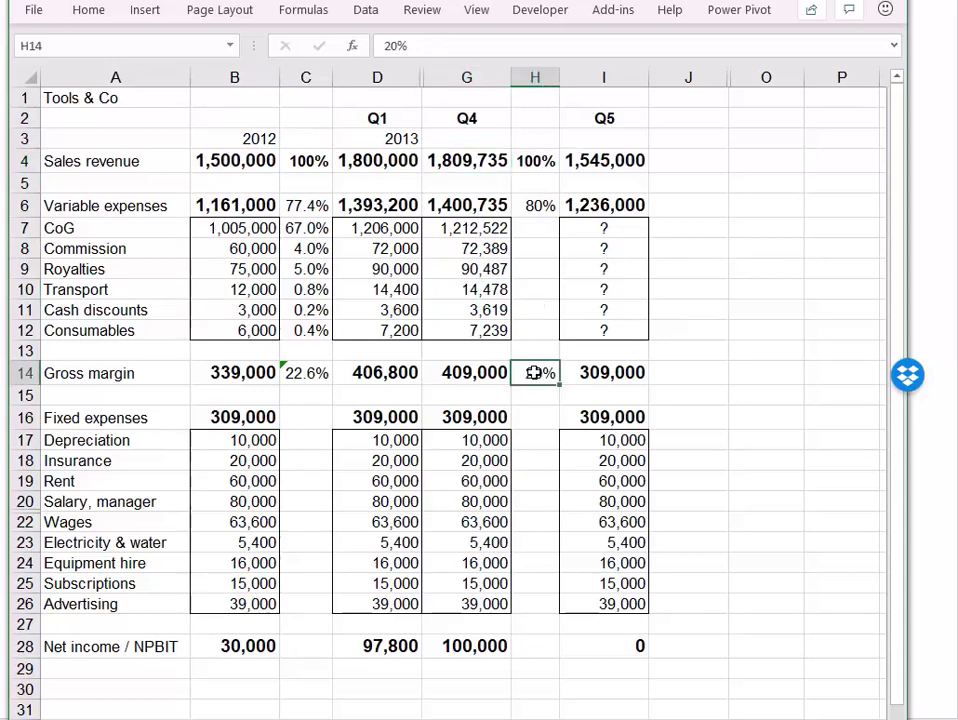
pyautogui.click(316, 374)
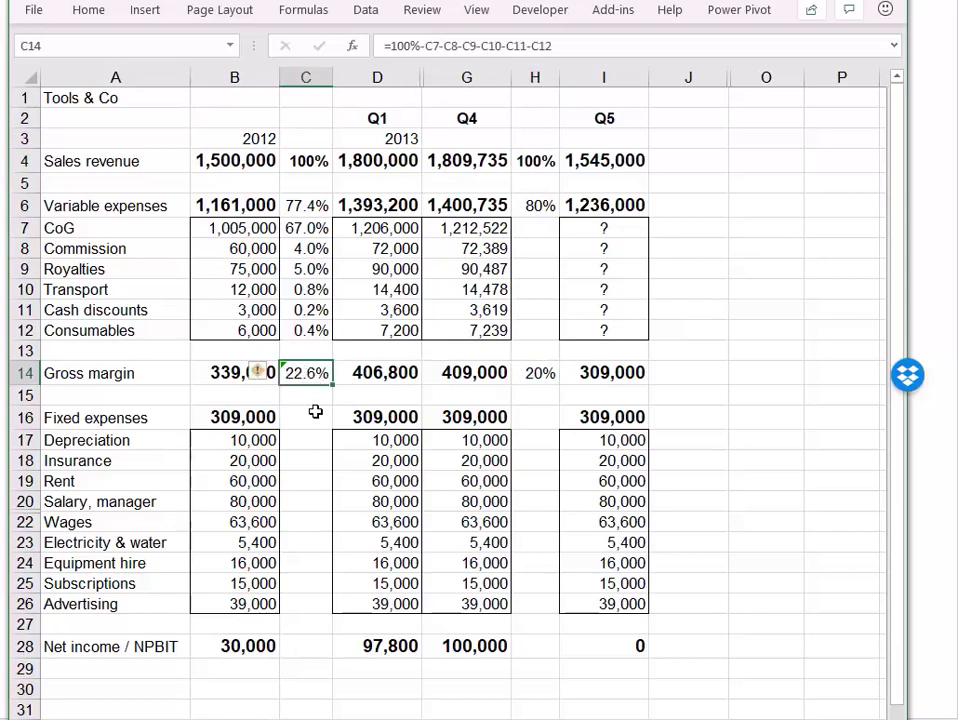
pyautogui.click(611, 643)
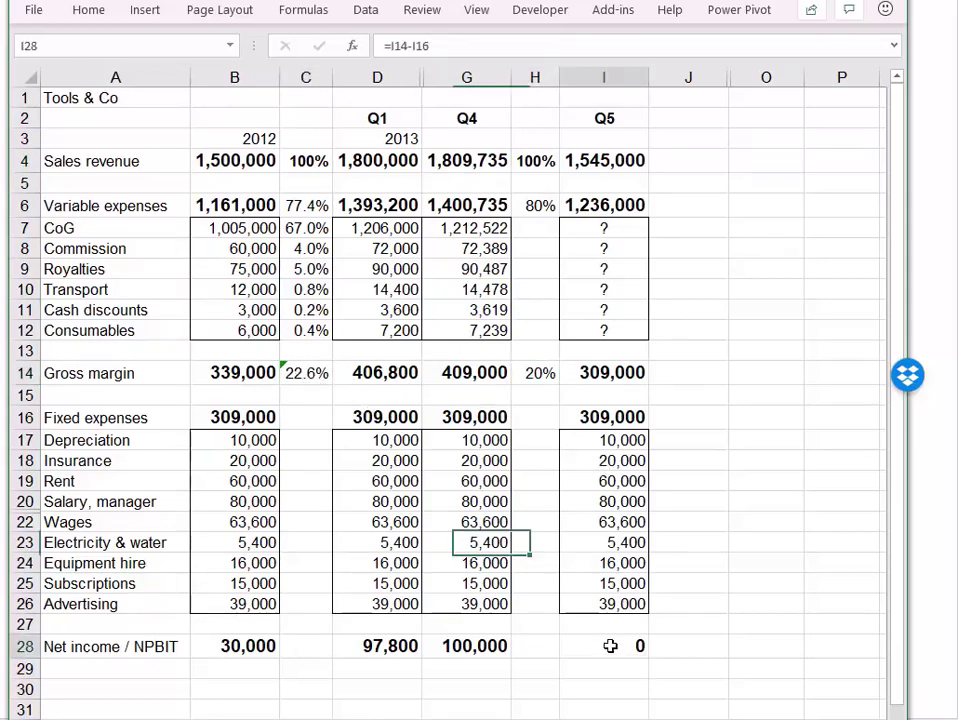
pyautogui.click(601, 417)
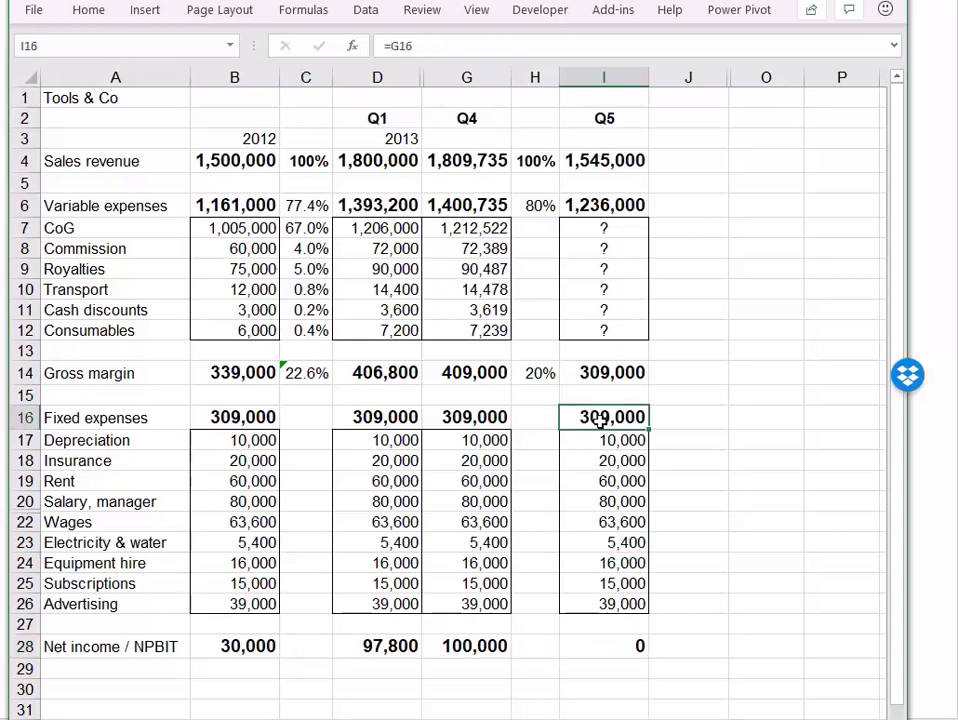
pyautogui.moveTo(605, 370); pyautogui.dragTo(598, 418)
pyautogui.click(590, 372)
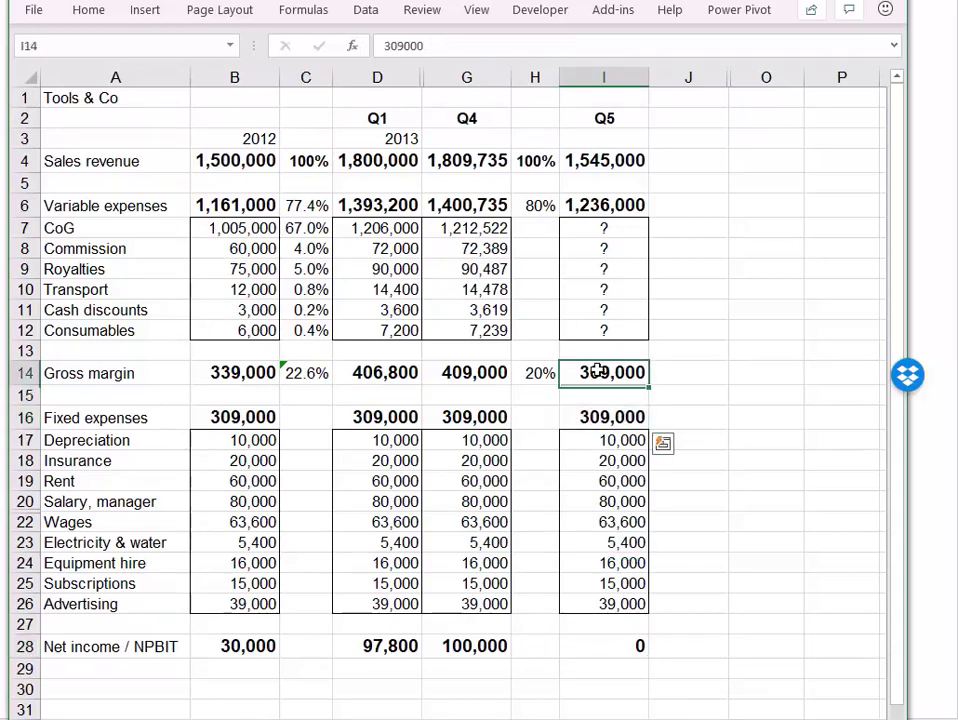
pyautogui.click(541, 372)
pyautogui.click(596, 163)
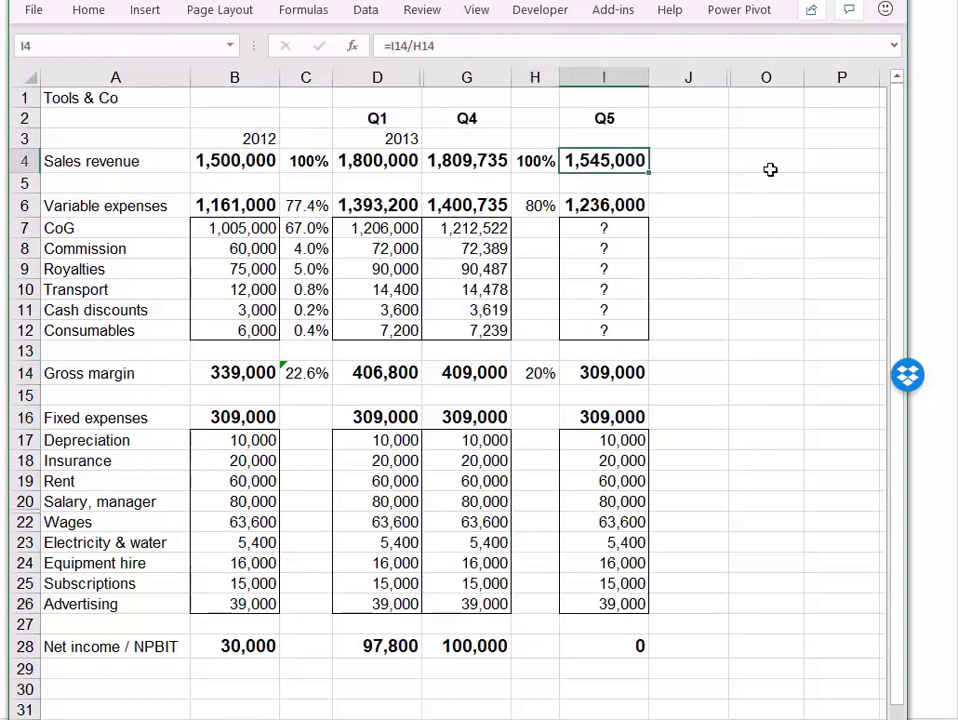